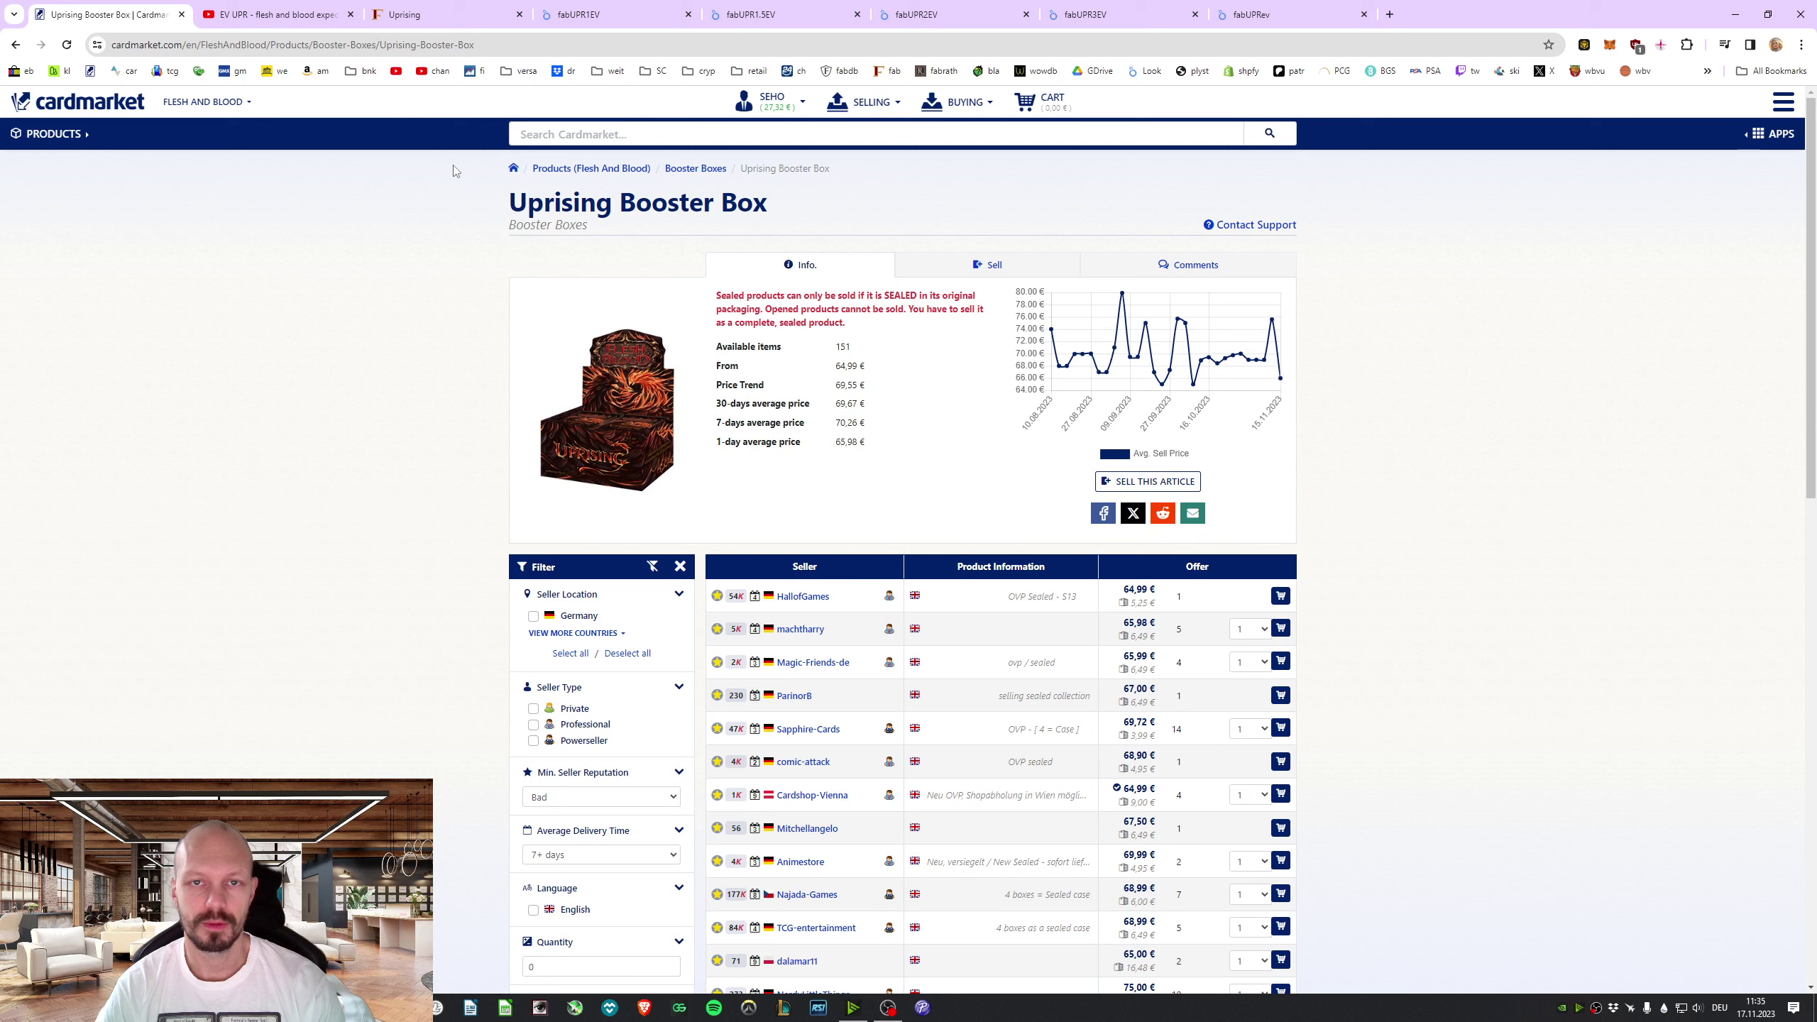
Switch from the Cardmarket Uprising Booster Box listing to the fabtcg.com Uprising set page.
click(458, 20)
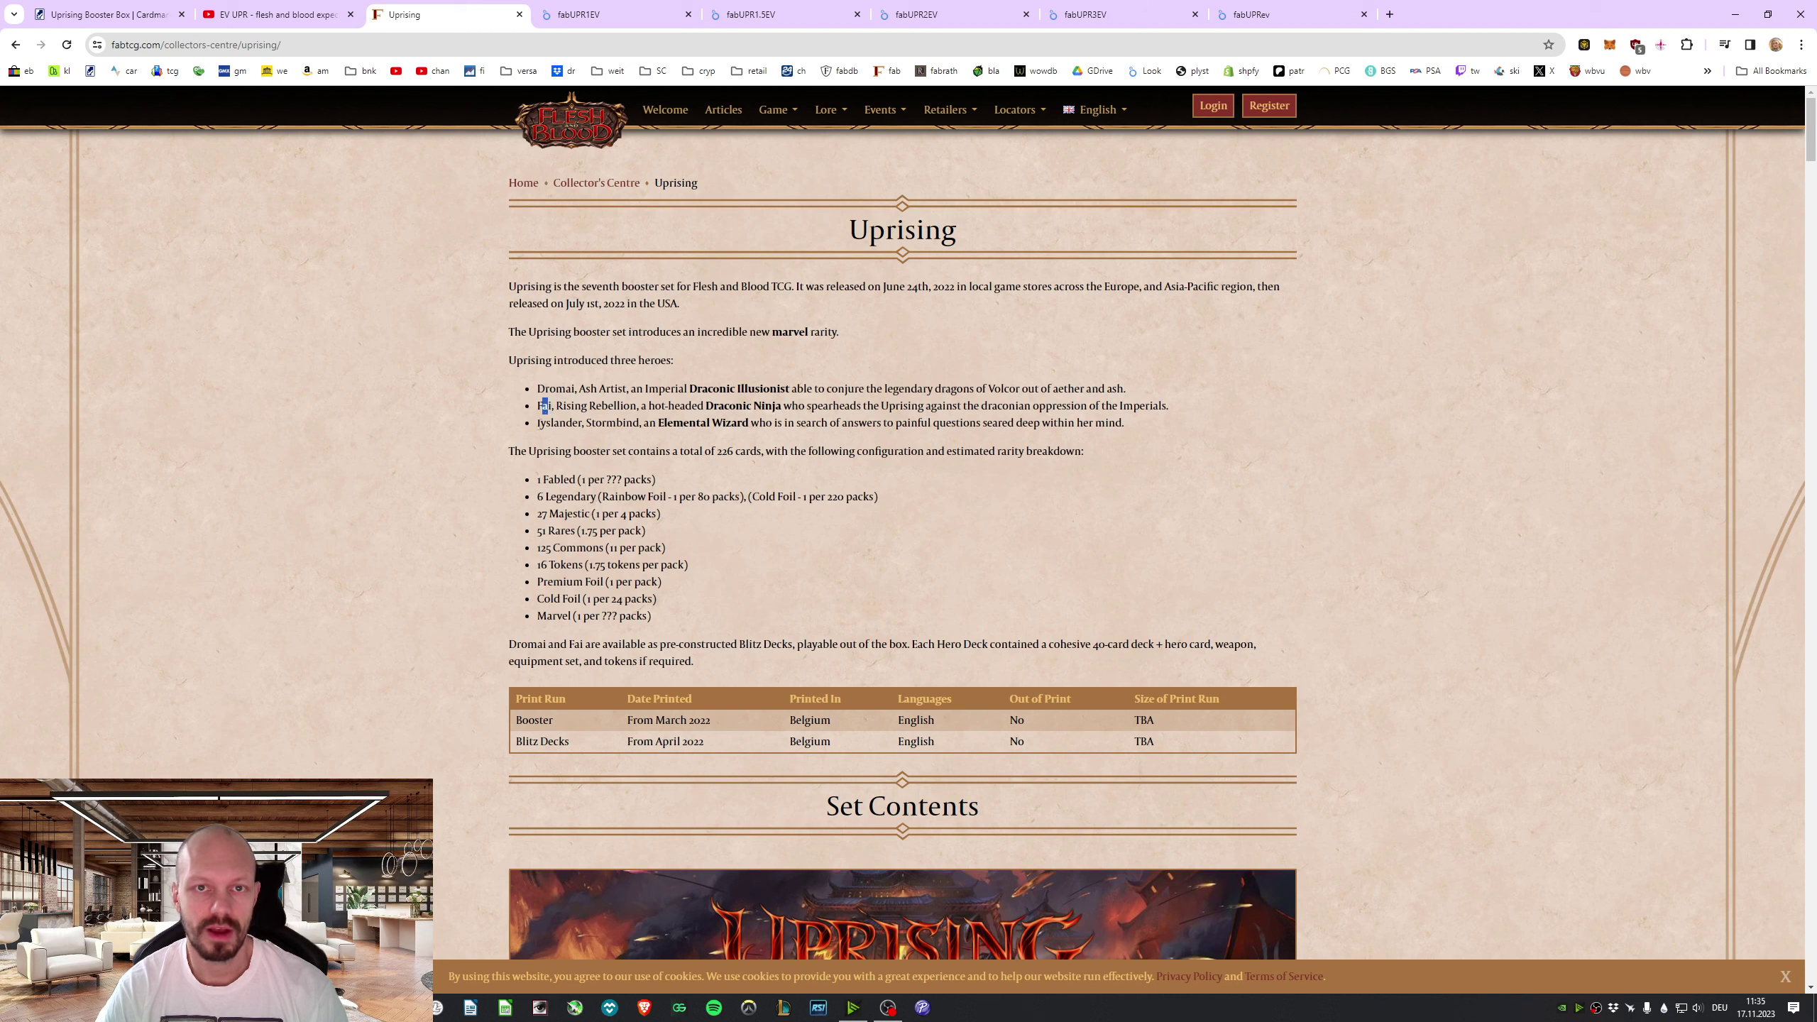
drag(538, 421, 602, 424)
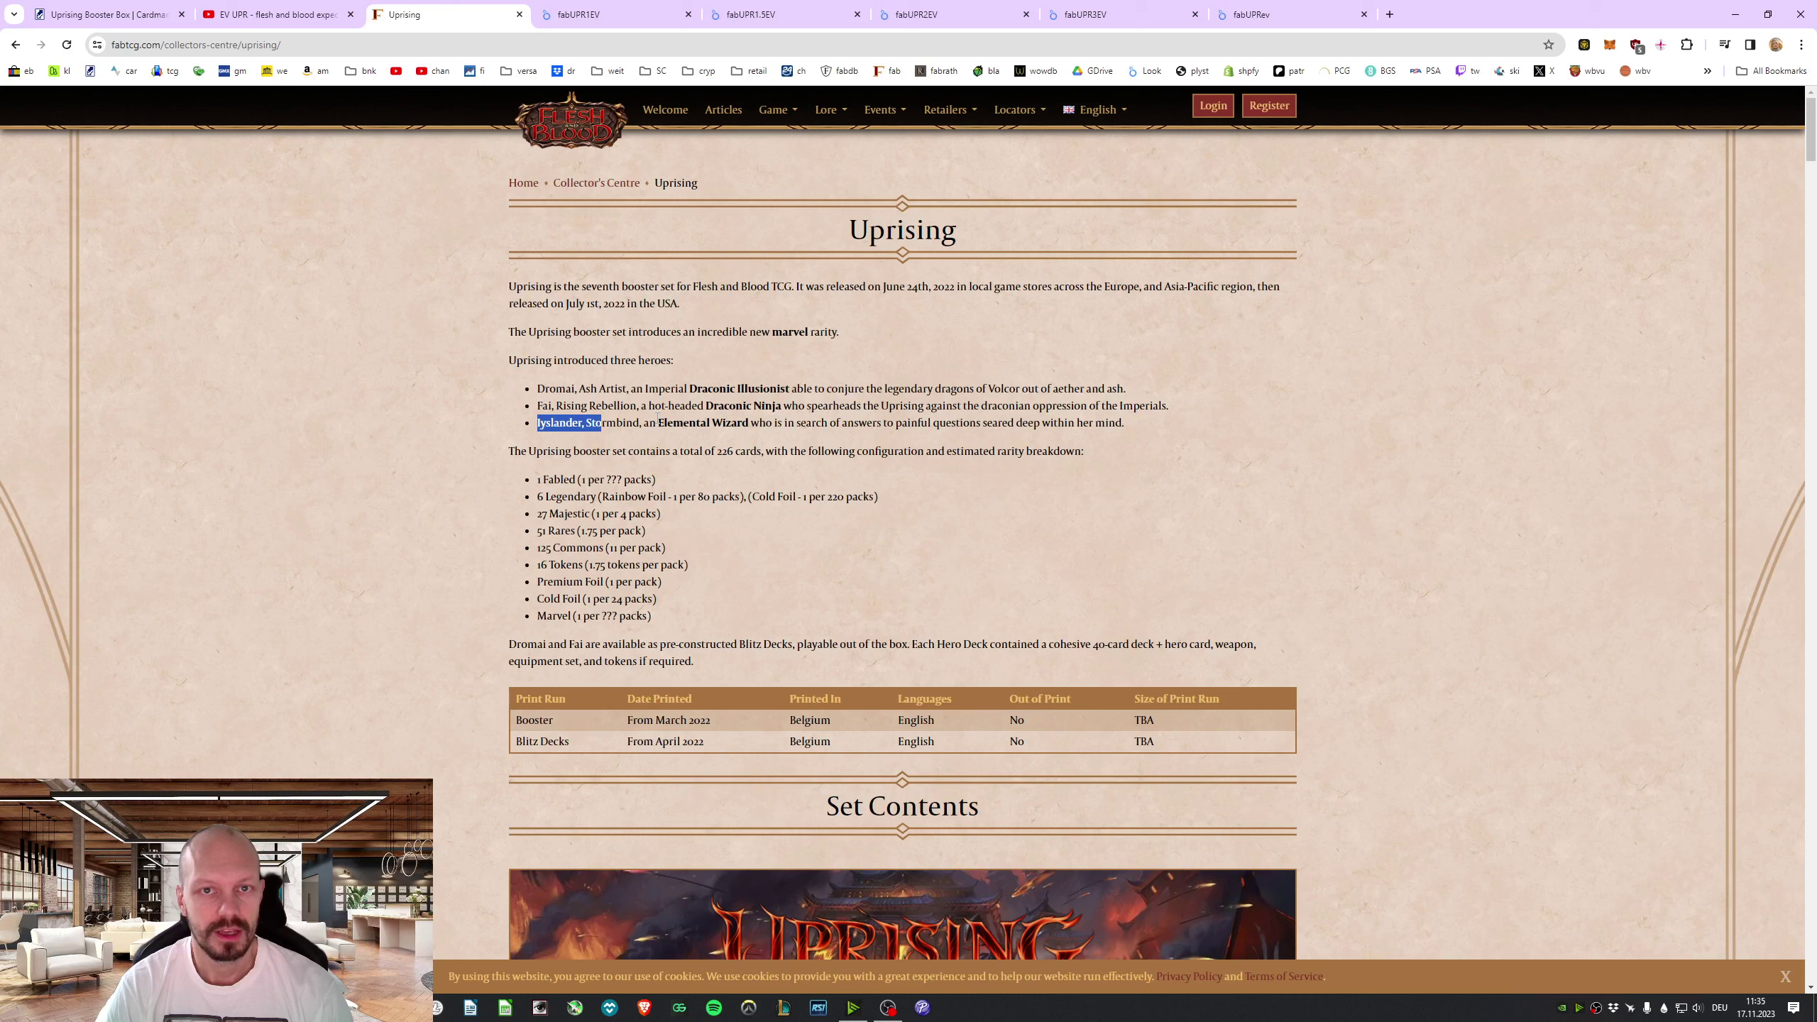
drag(536, 389, 653, 424)
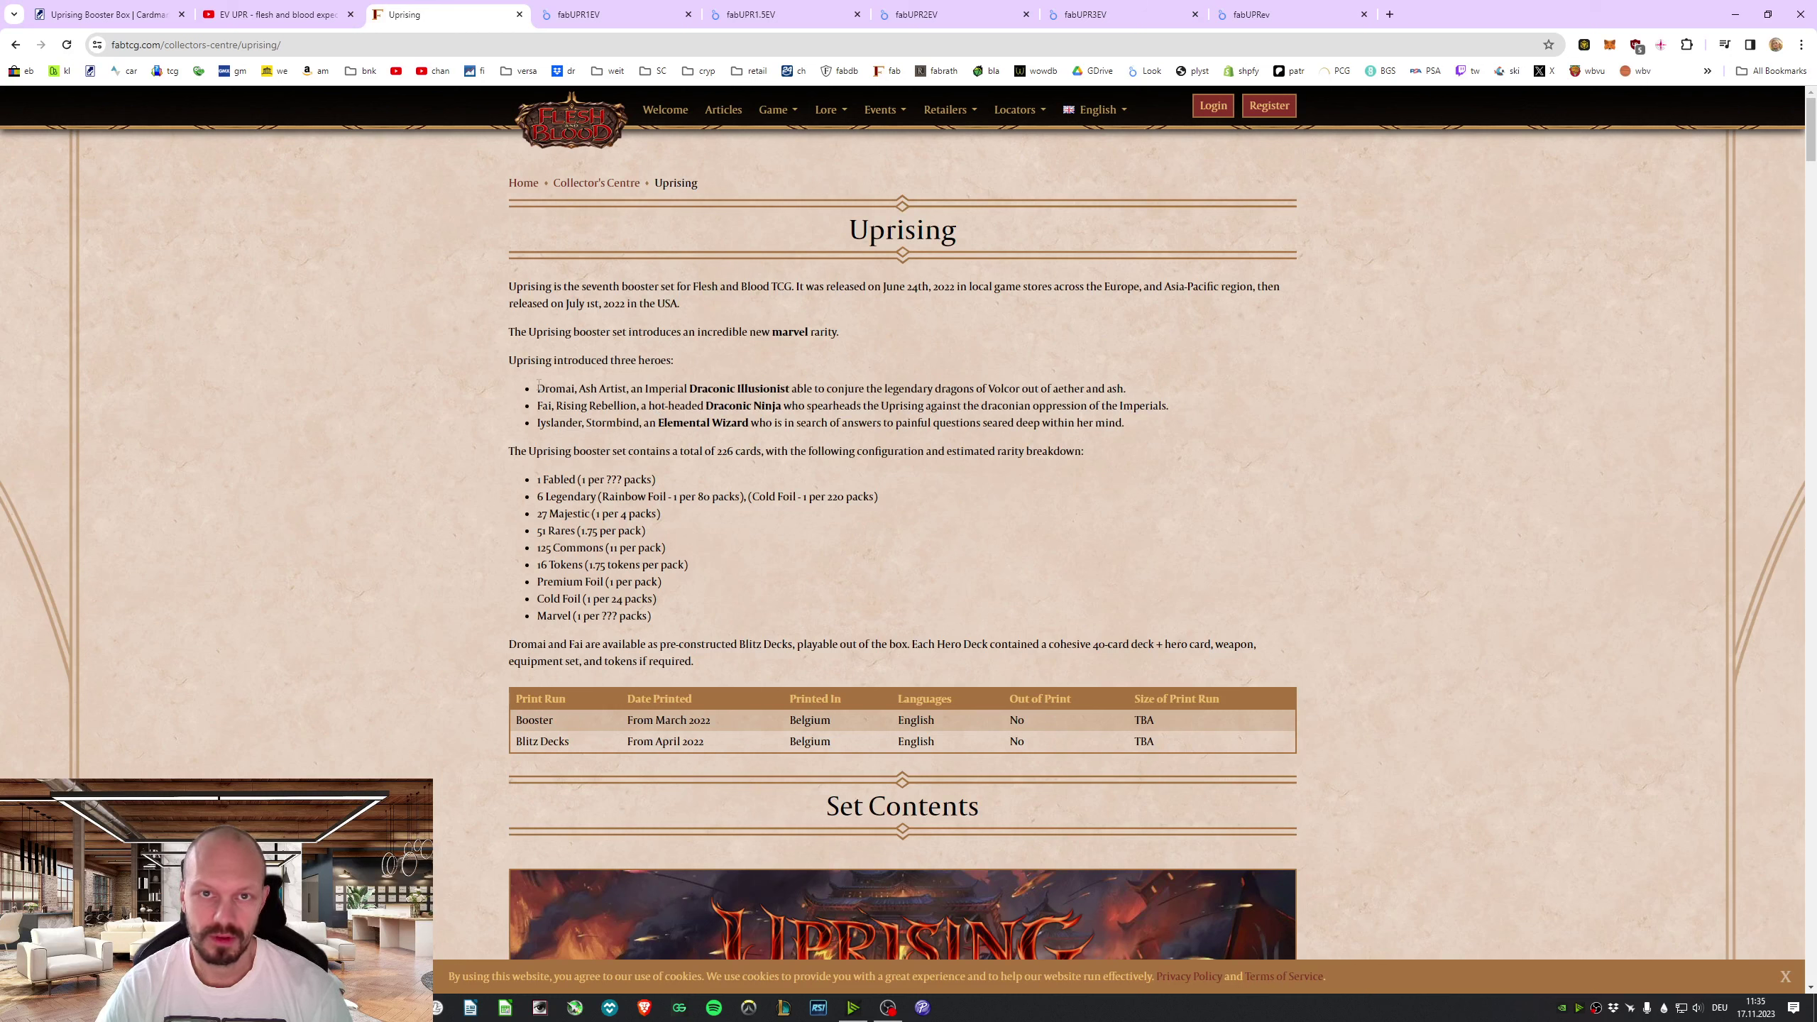
click(581, 398)
drag(537, 388, 634, 423)
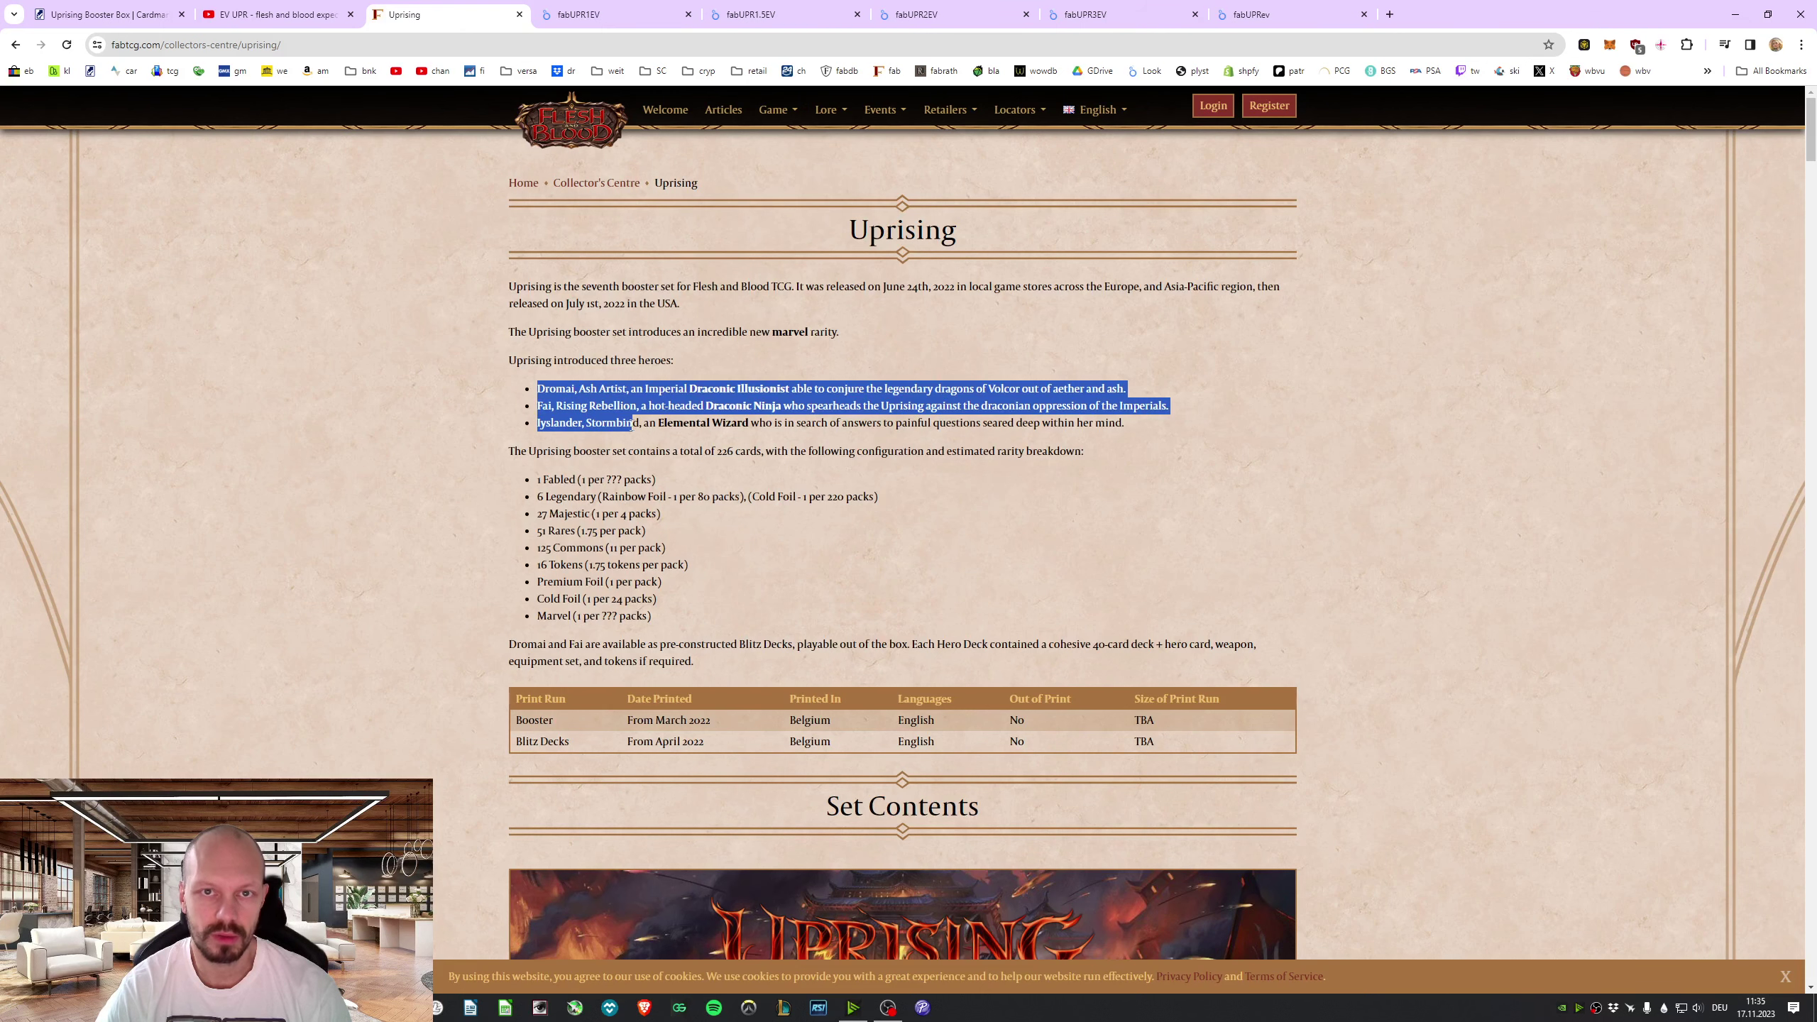
click(545, 389)
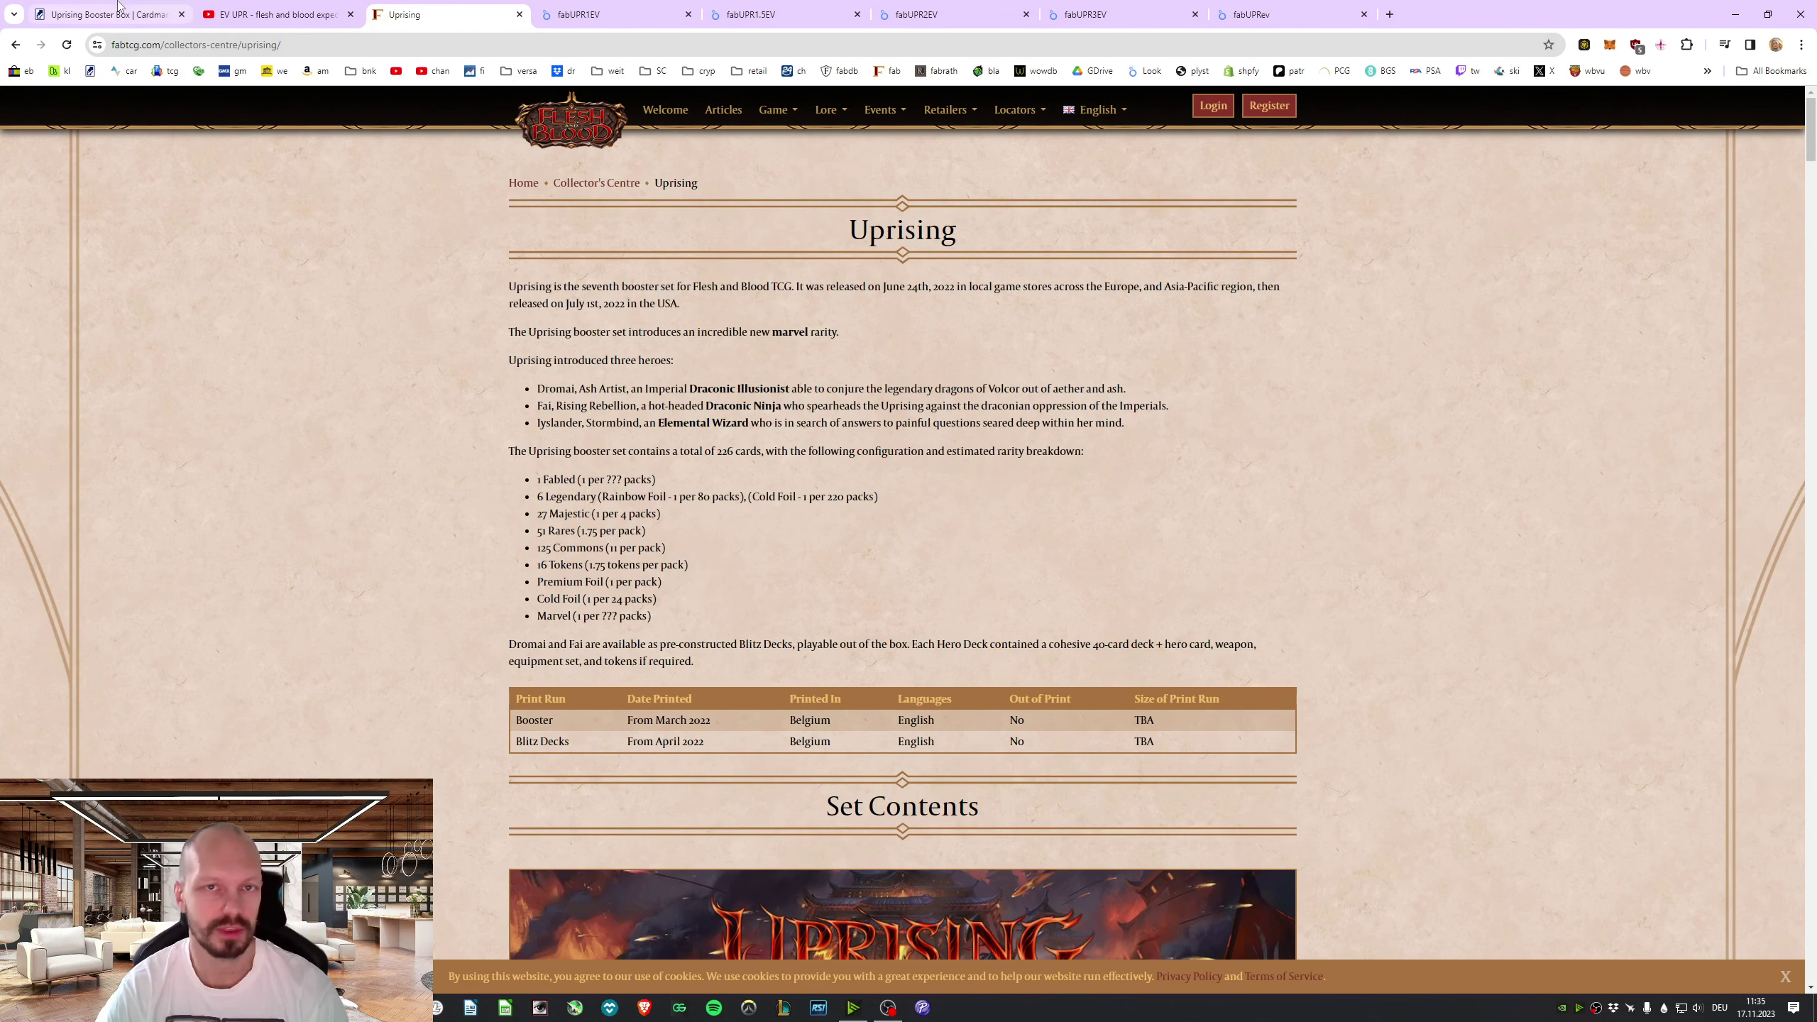
click(146, 20)
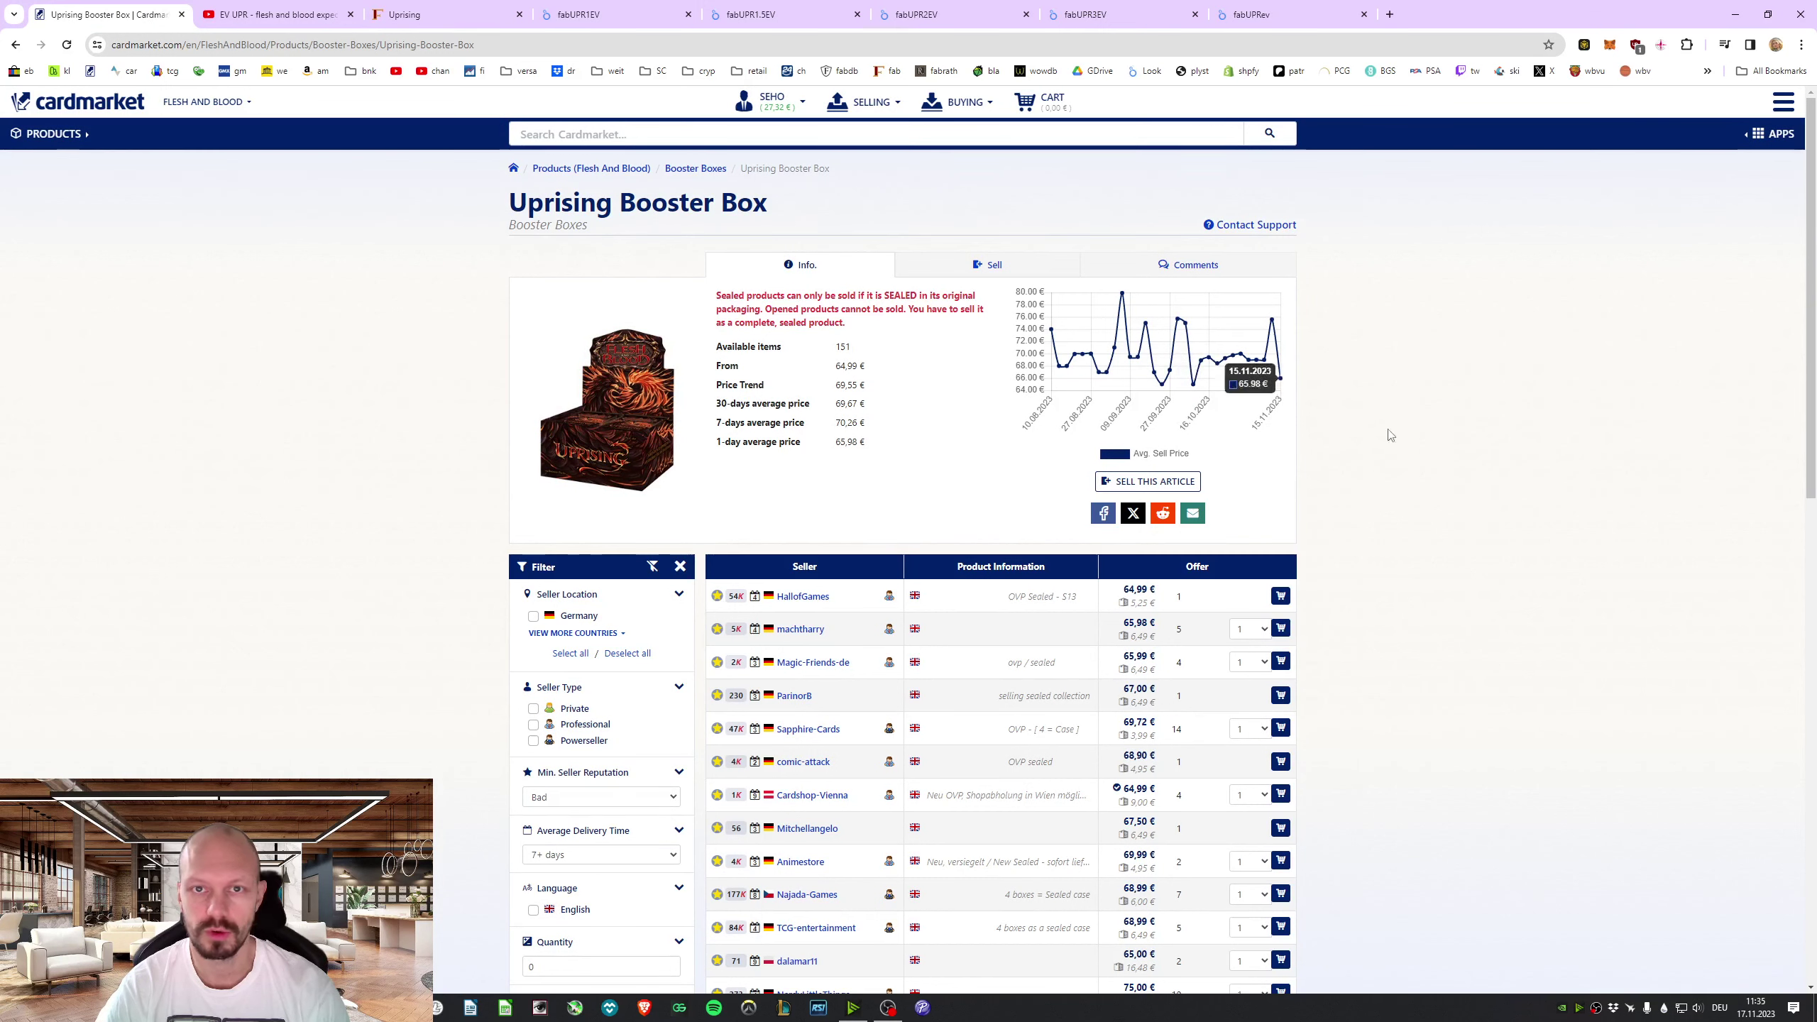
double_click(842, 347)
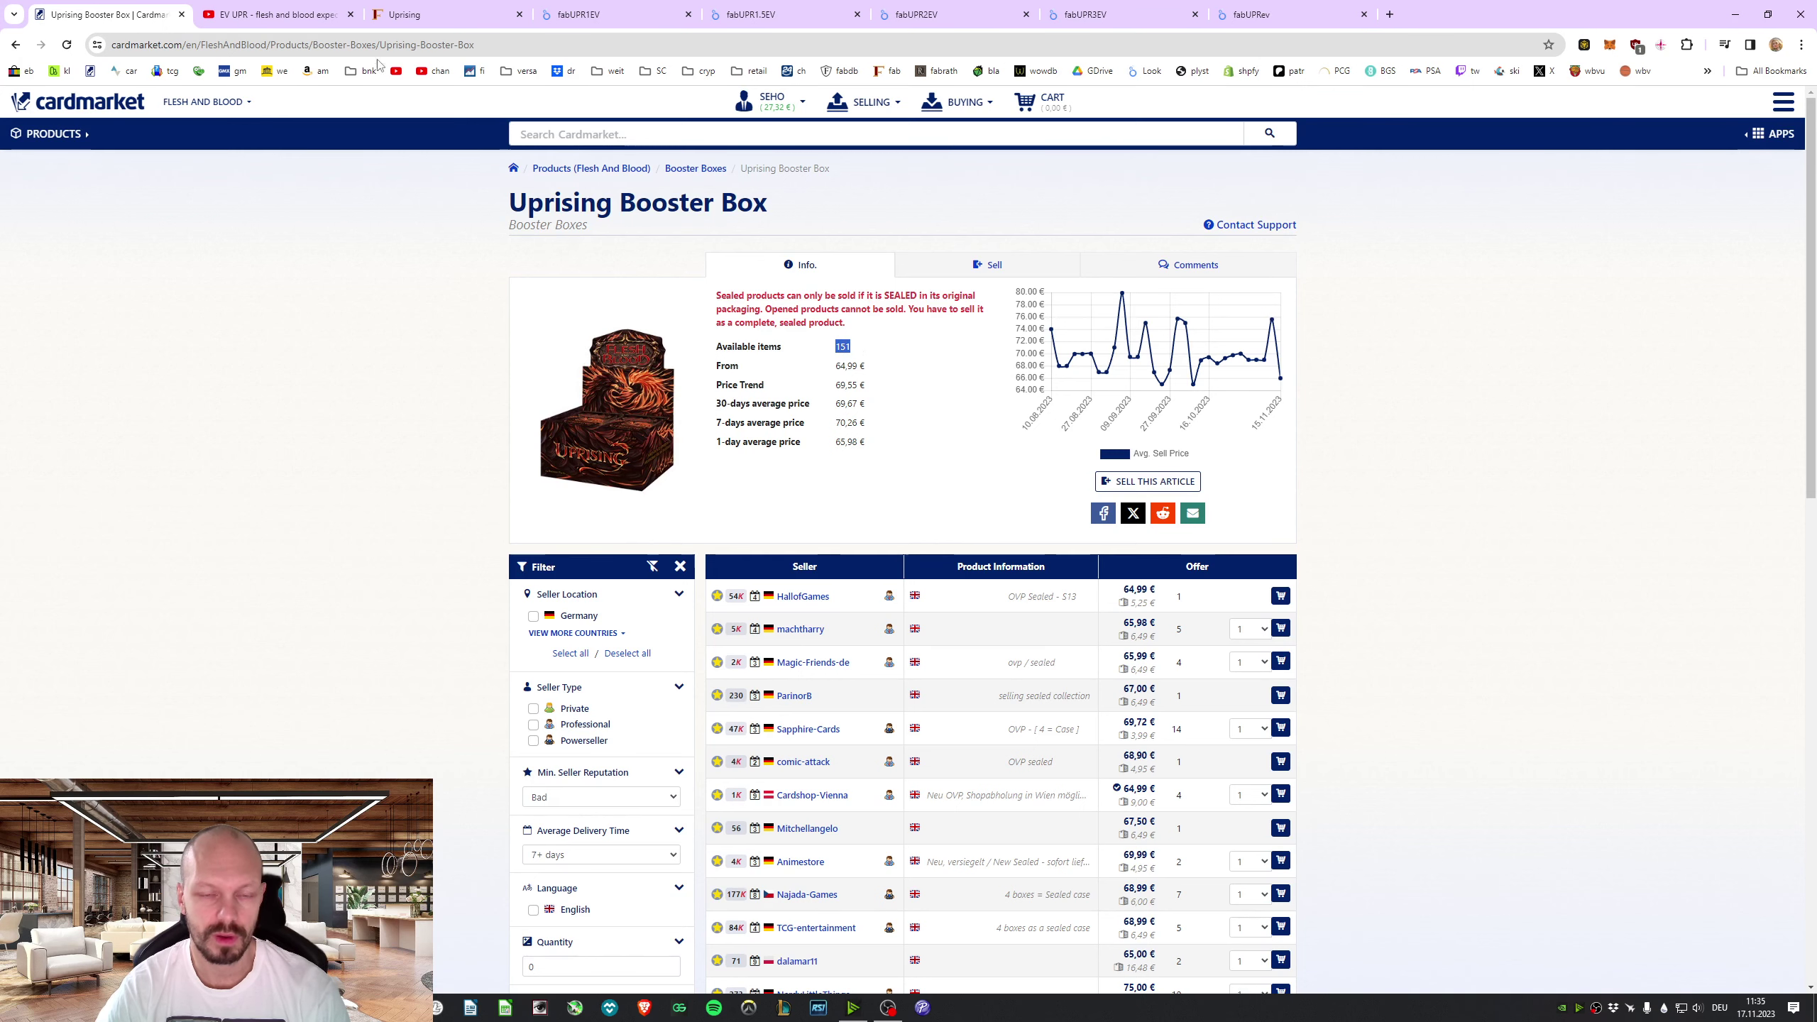
click(277, 15)
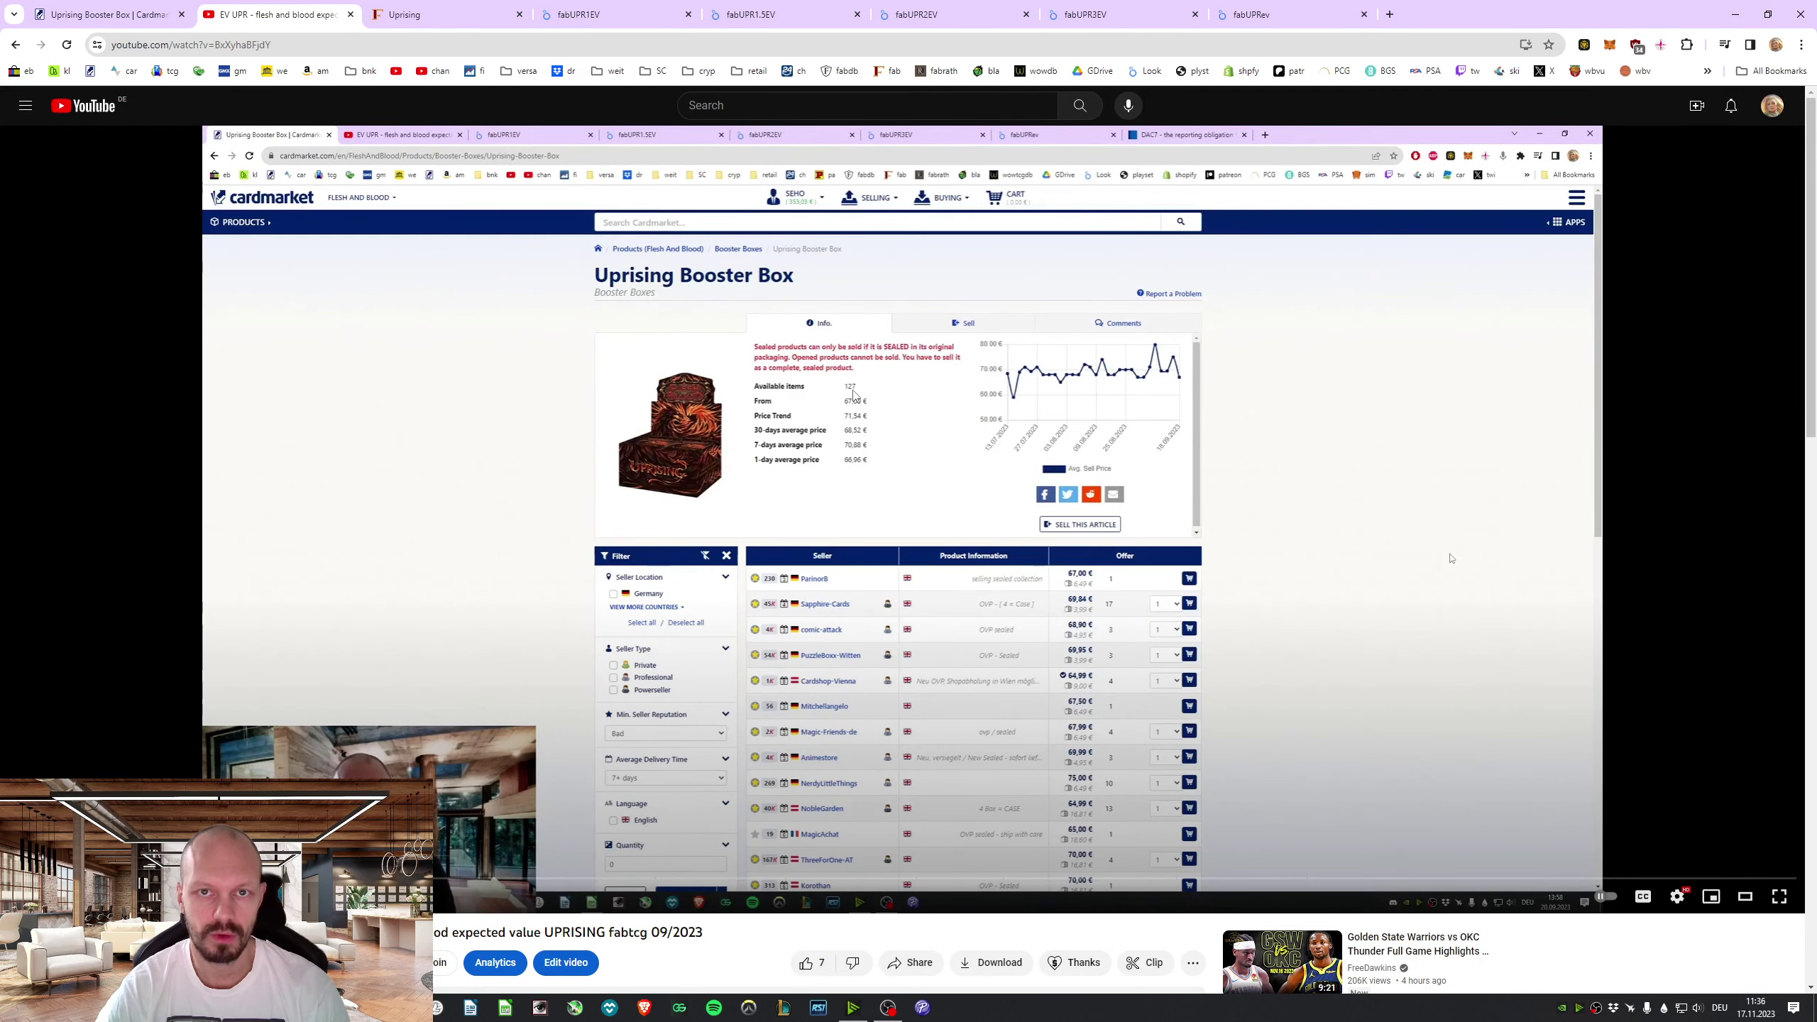
key(ctrl+shift+Tab)
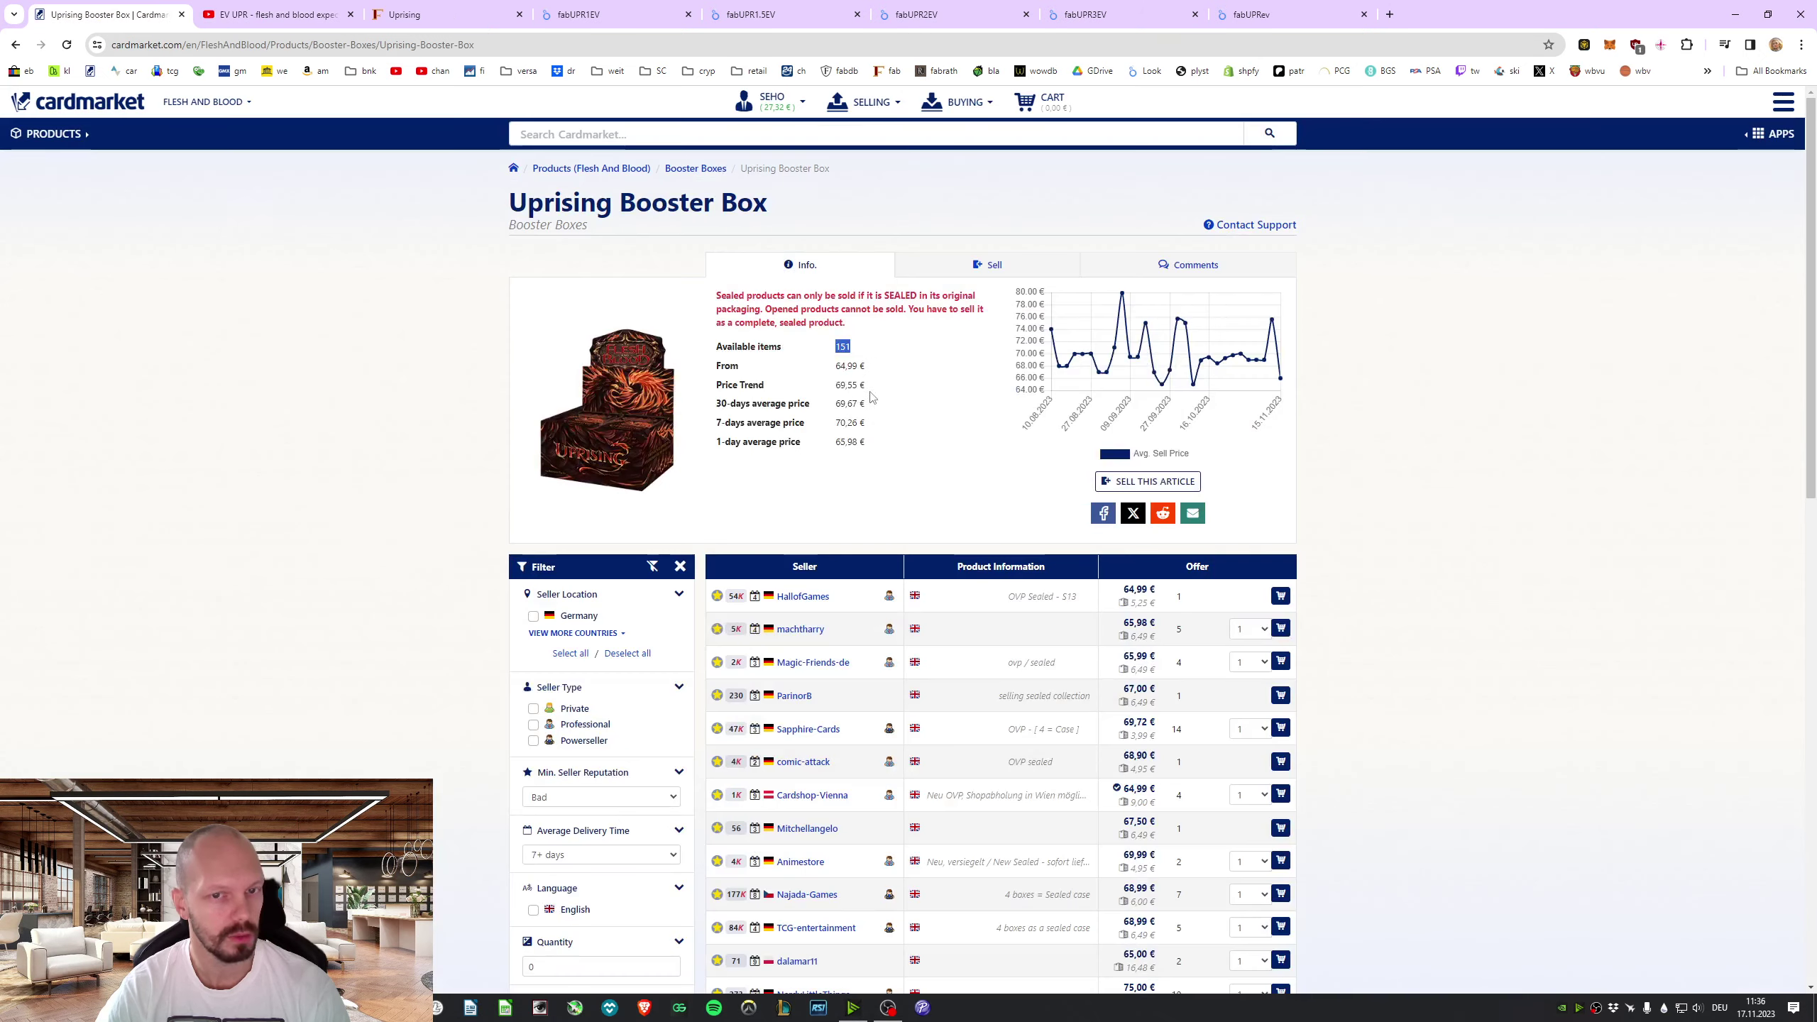
click(306, 16)
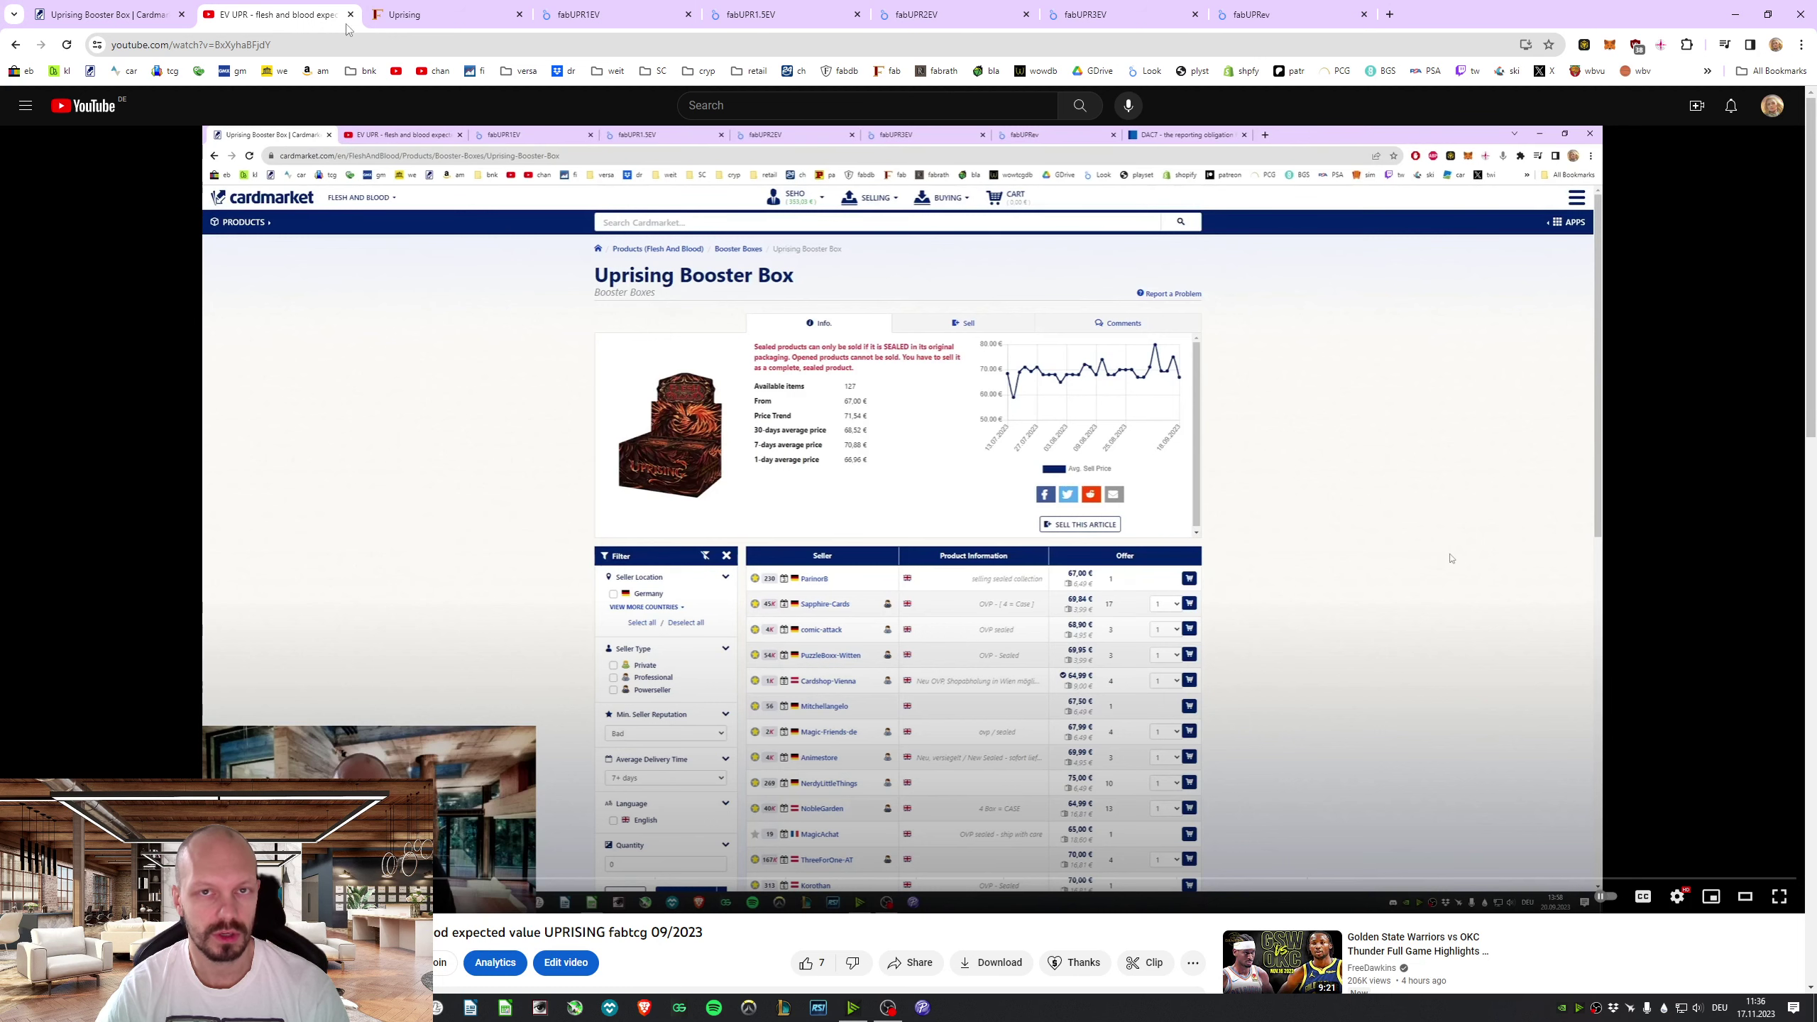
click(426, 15)
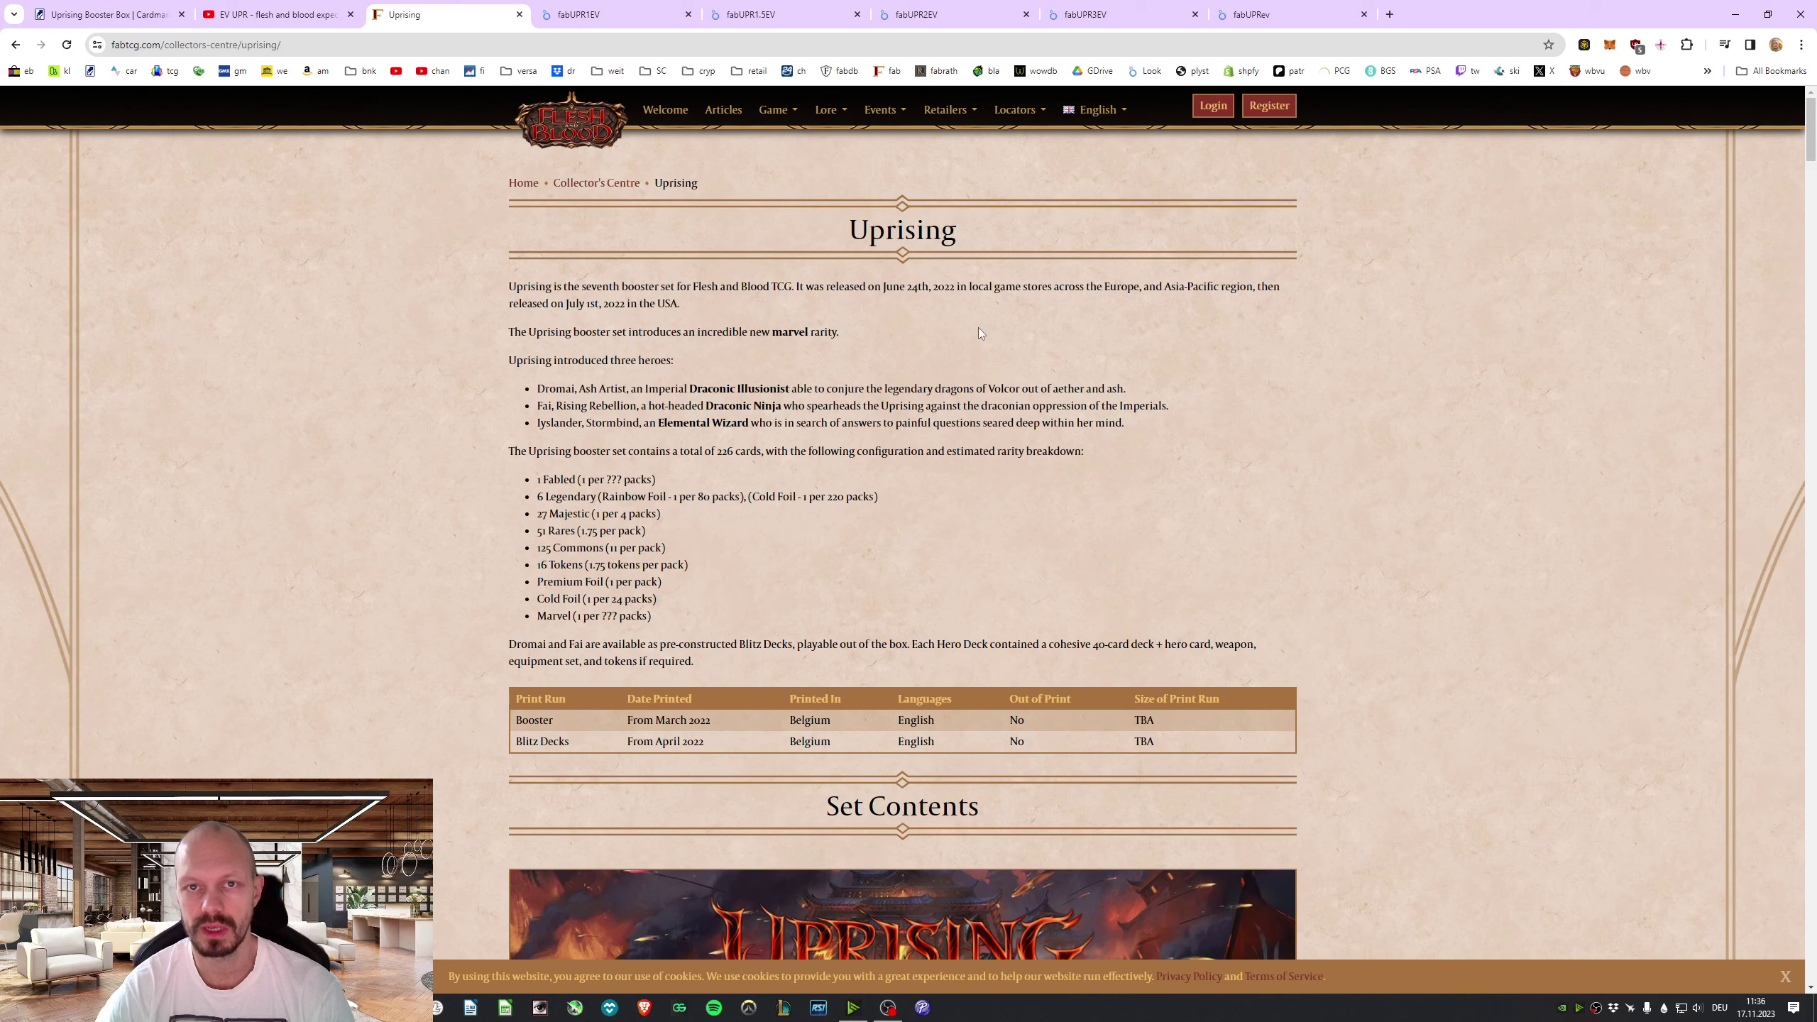
Present the fabUPR1EV report's rare and common foil EV chart full screen, then exit.
click(597, 15)
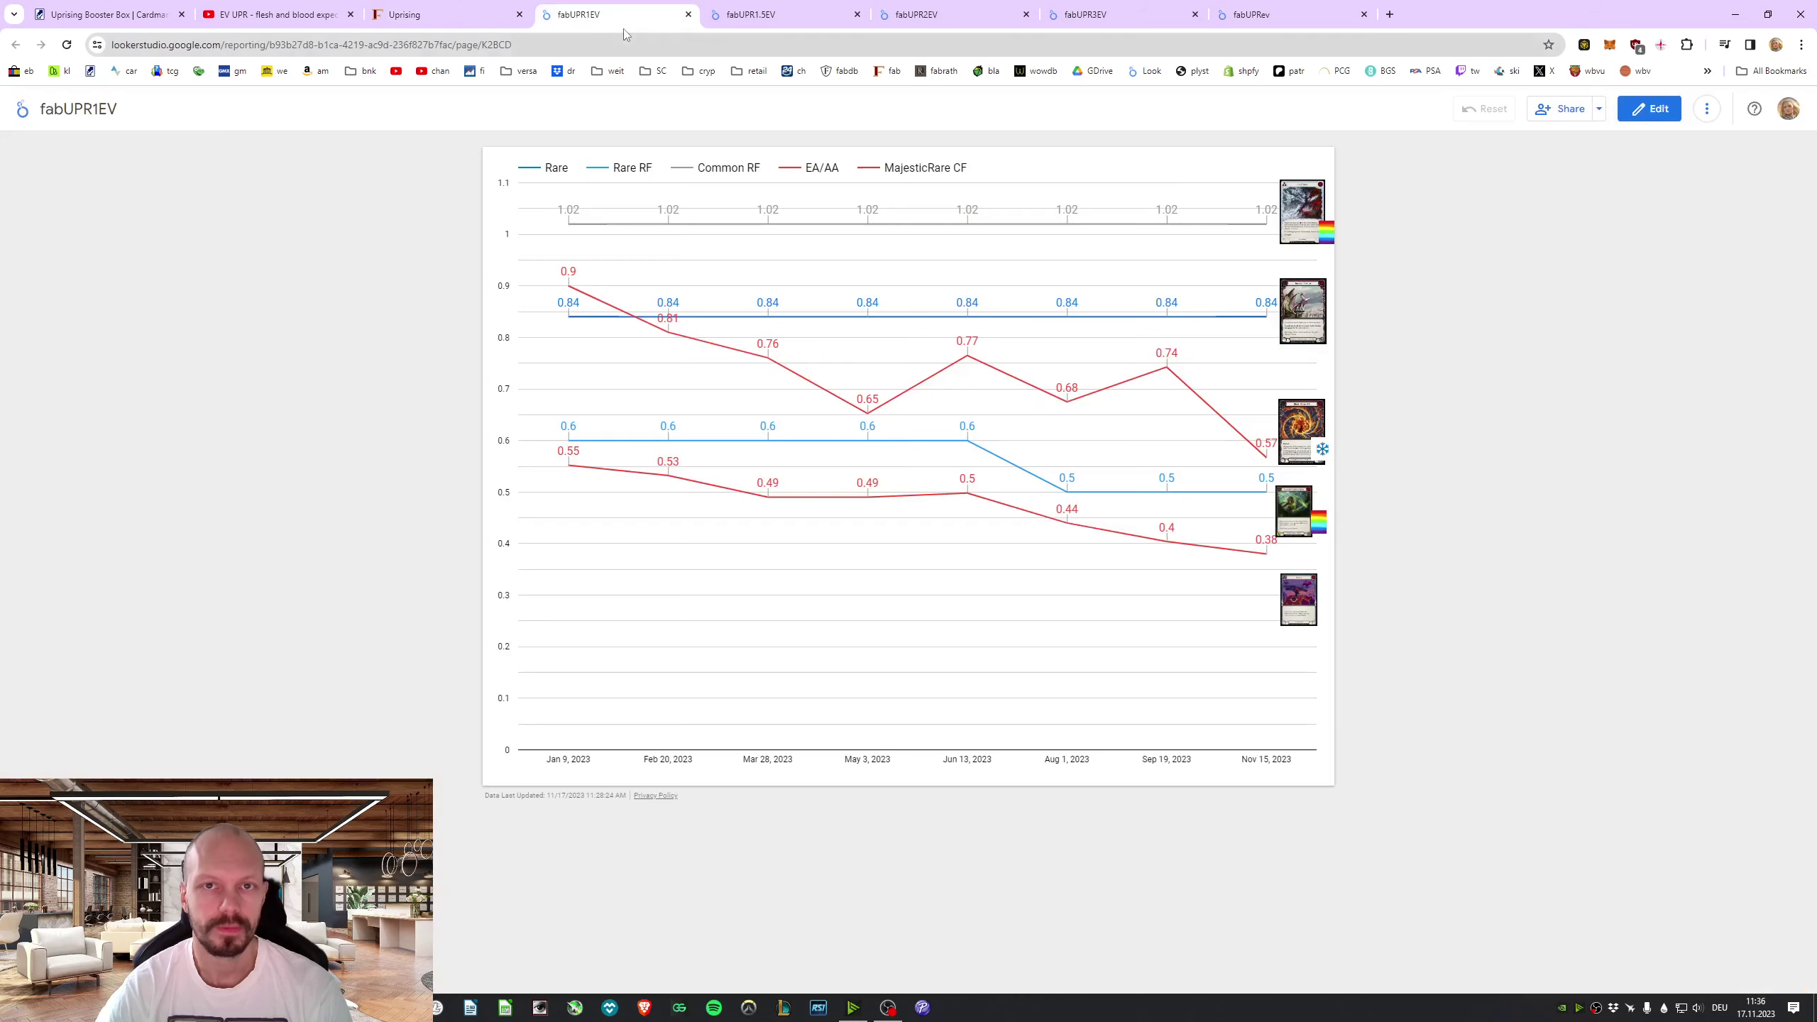
click(1706, 108)
click(1724, 211)
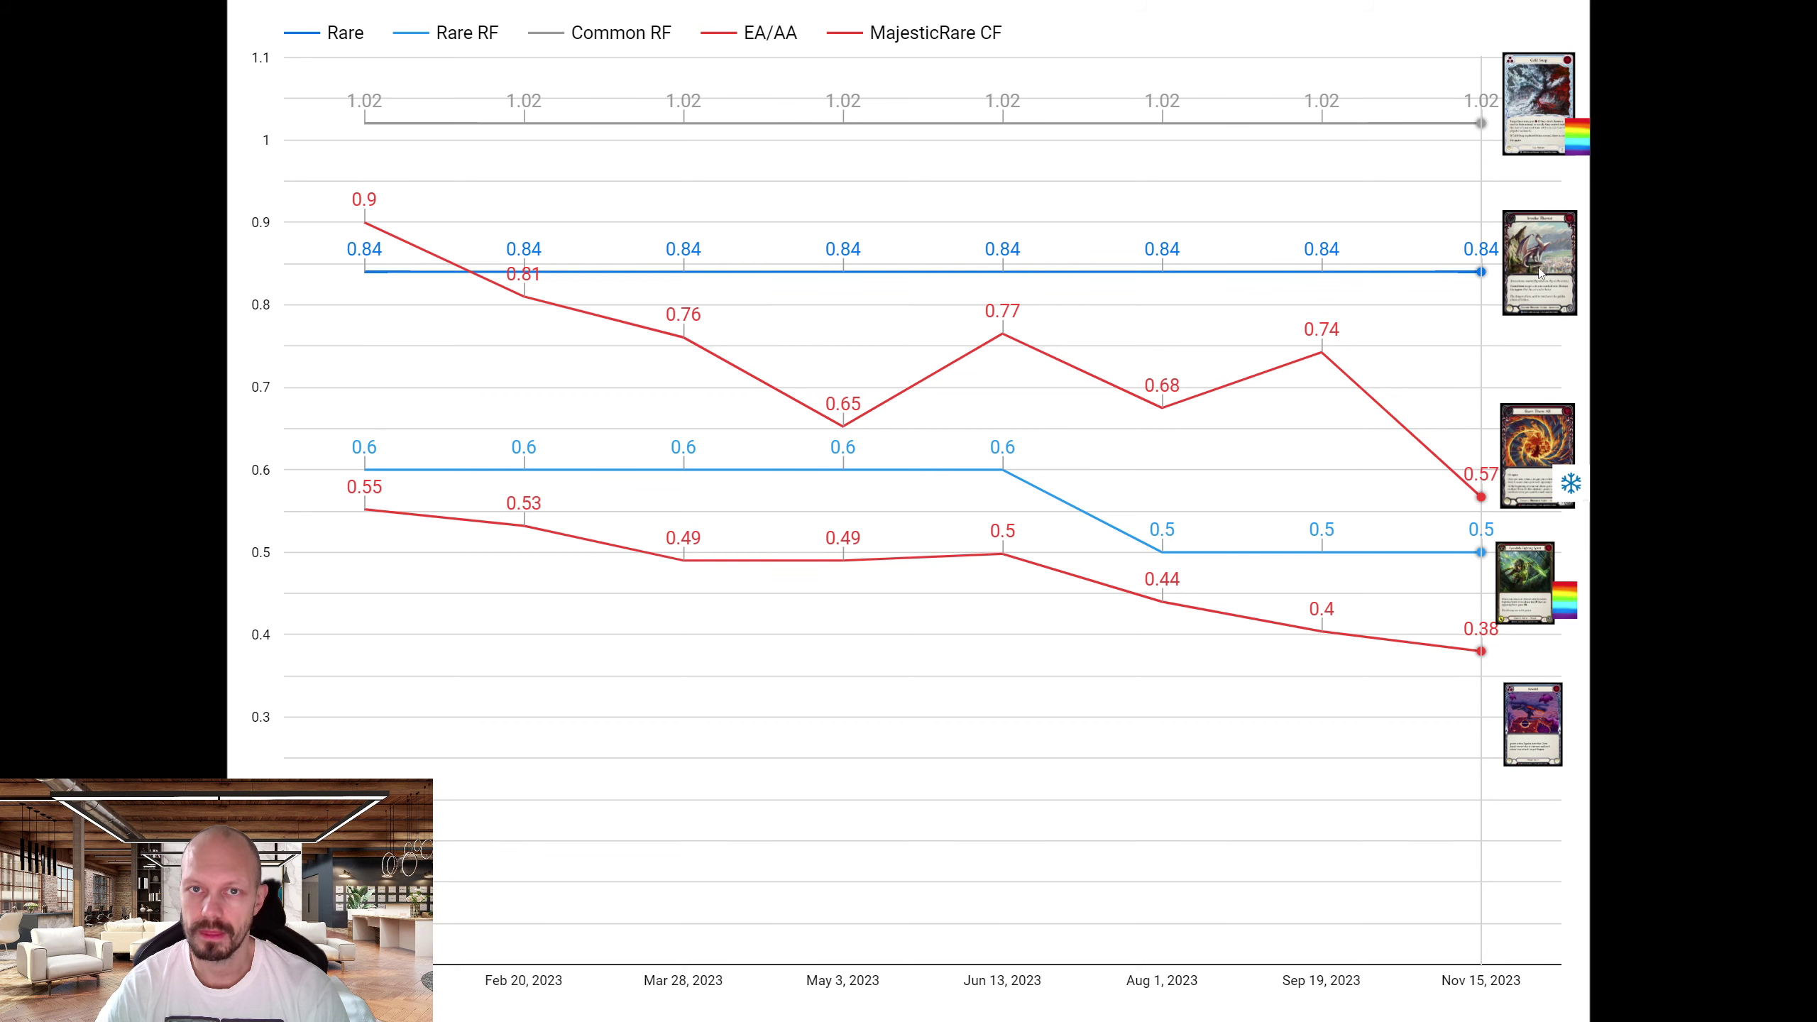
key(Escape)
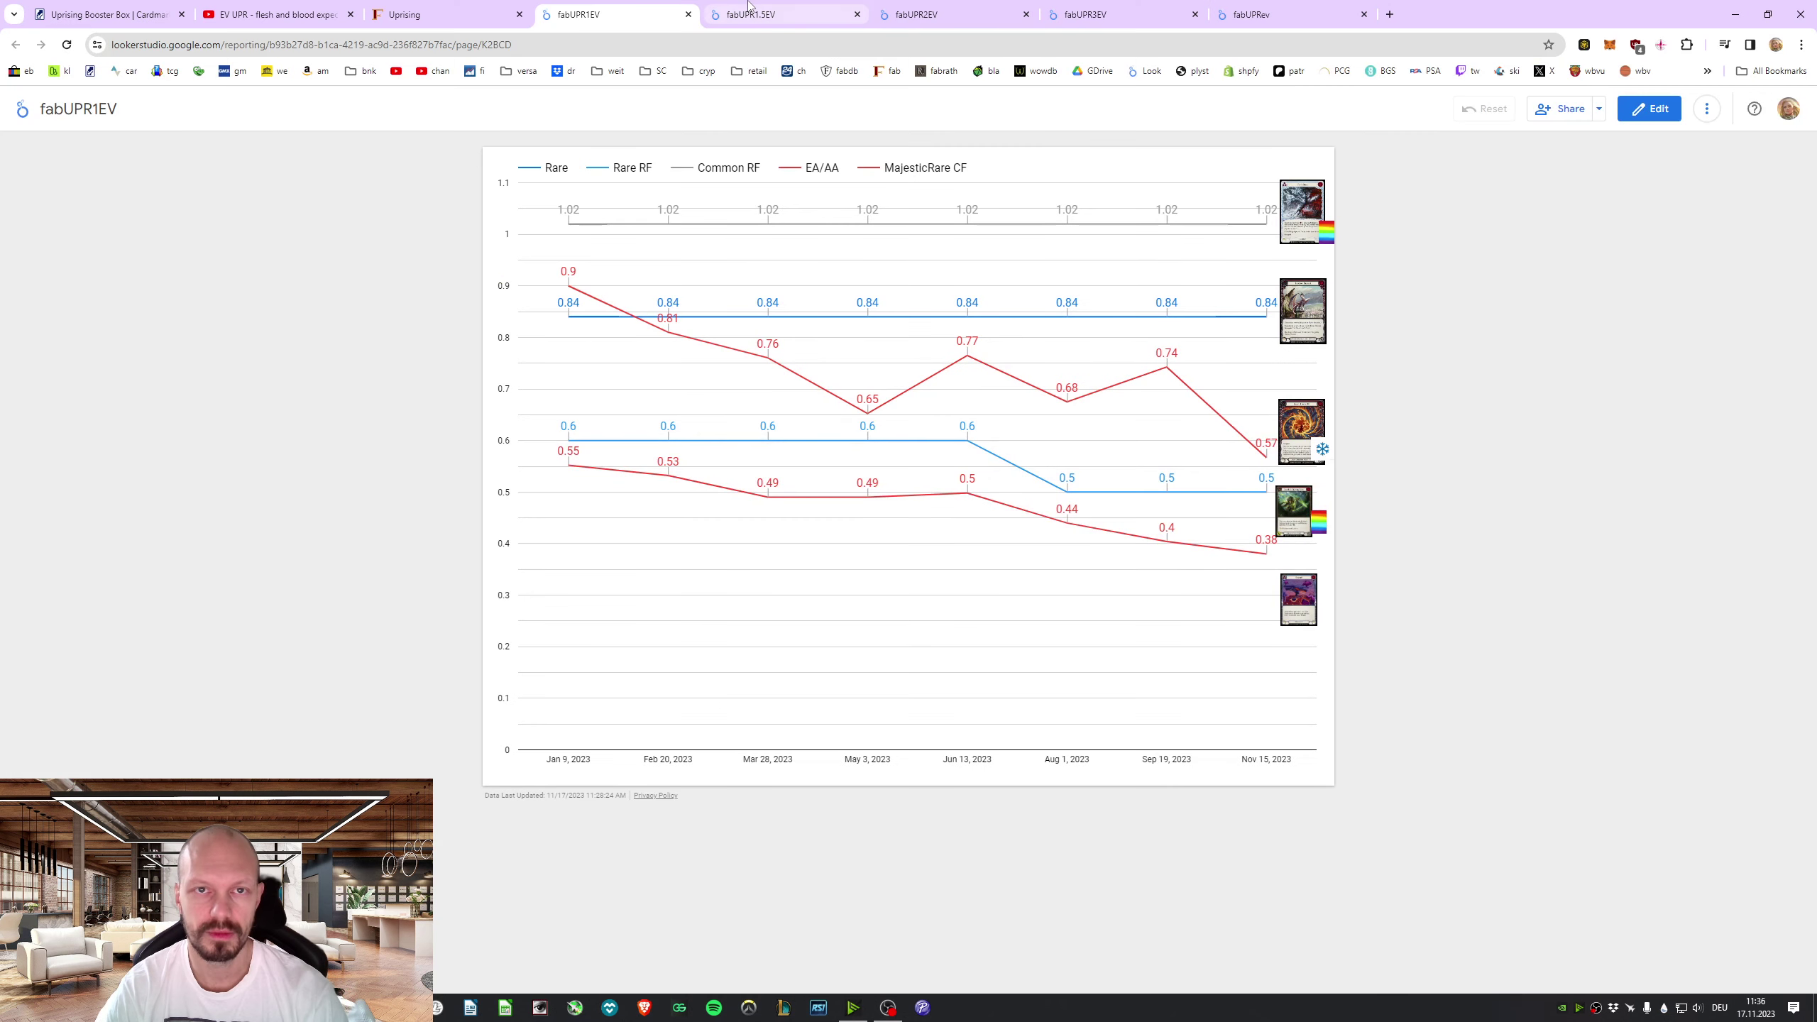
Present the fabUPR1.5EV fabled, common and majestic chart full screen, then open fabUPR2EV.
click(753, 14)
click(1707, 108)
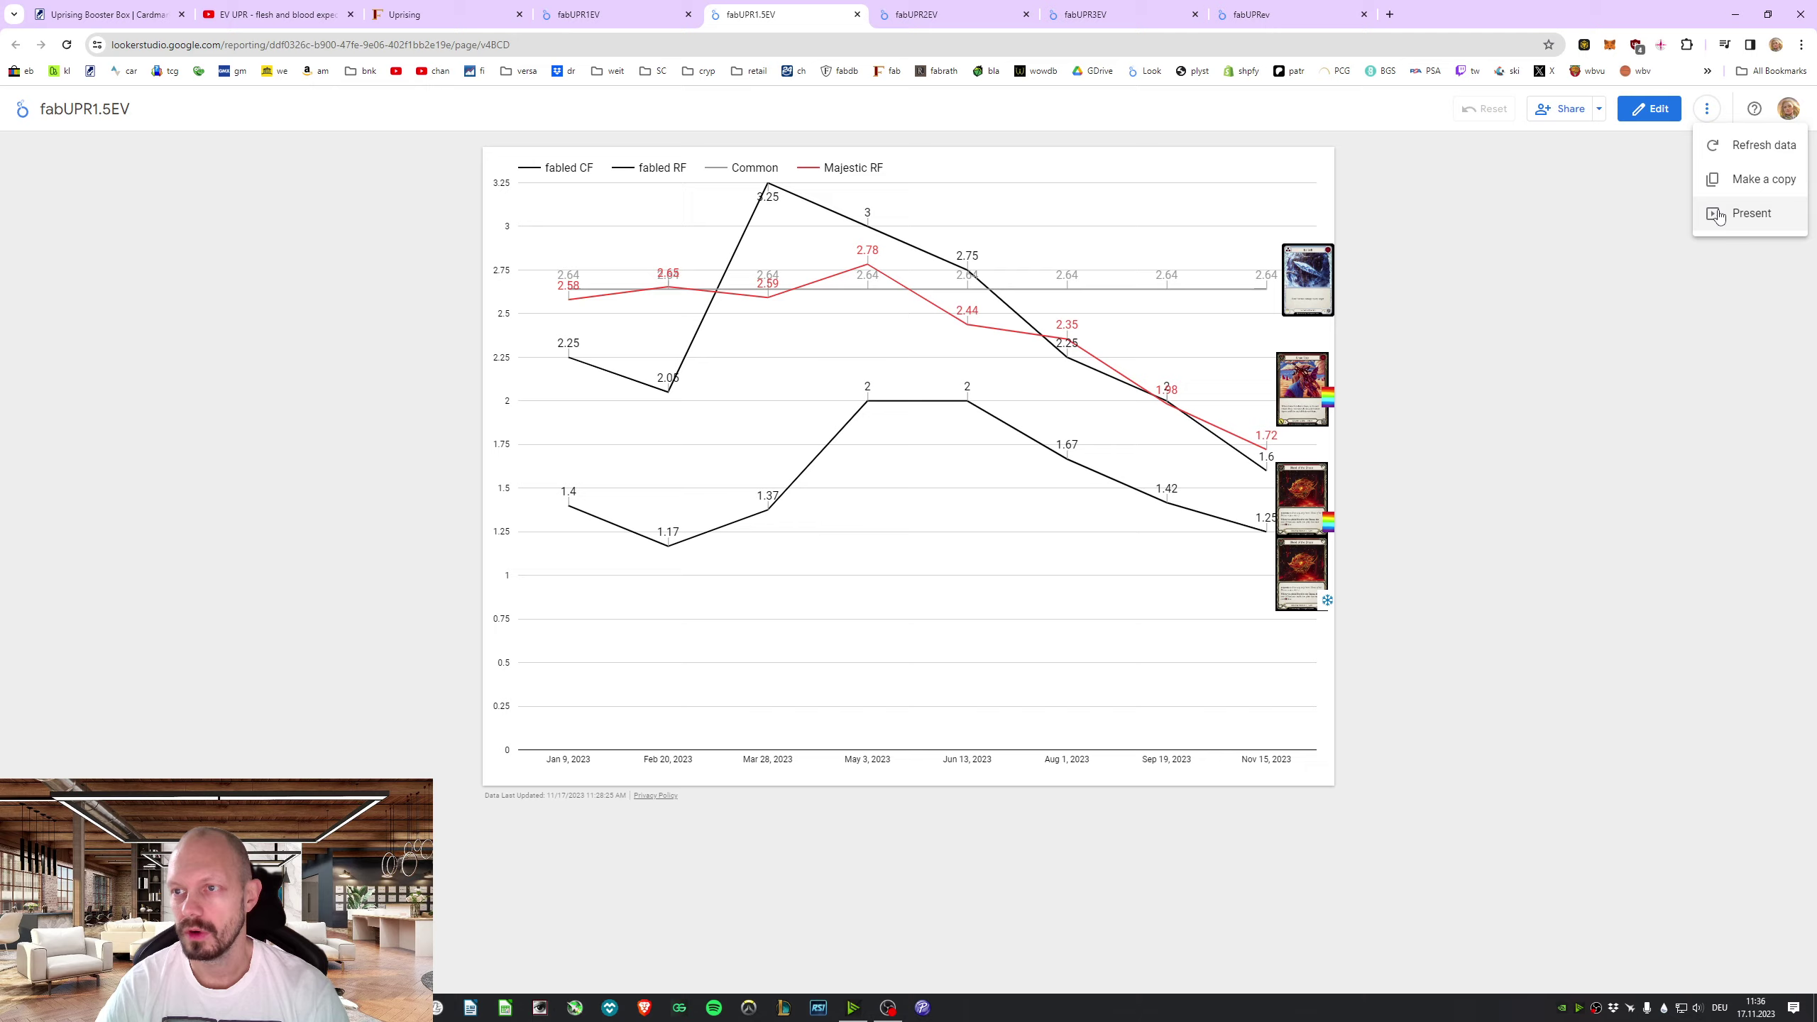
click(1725, 214)
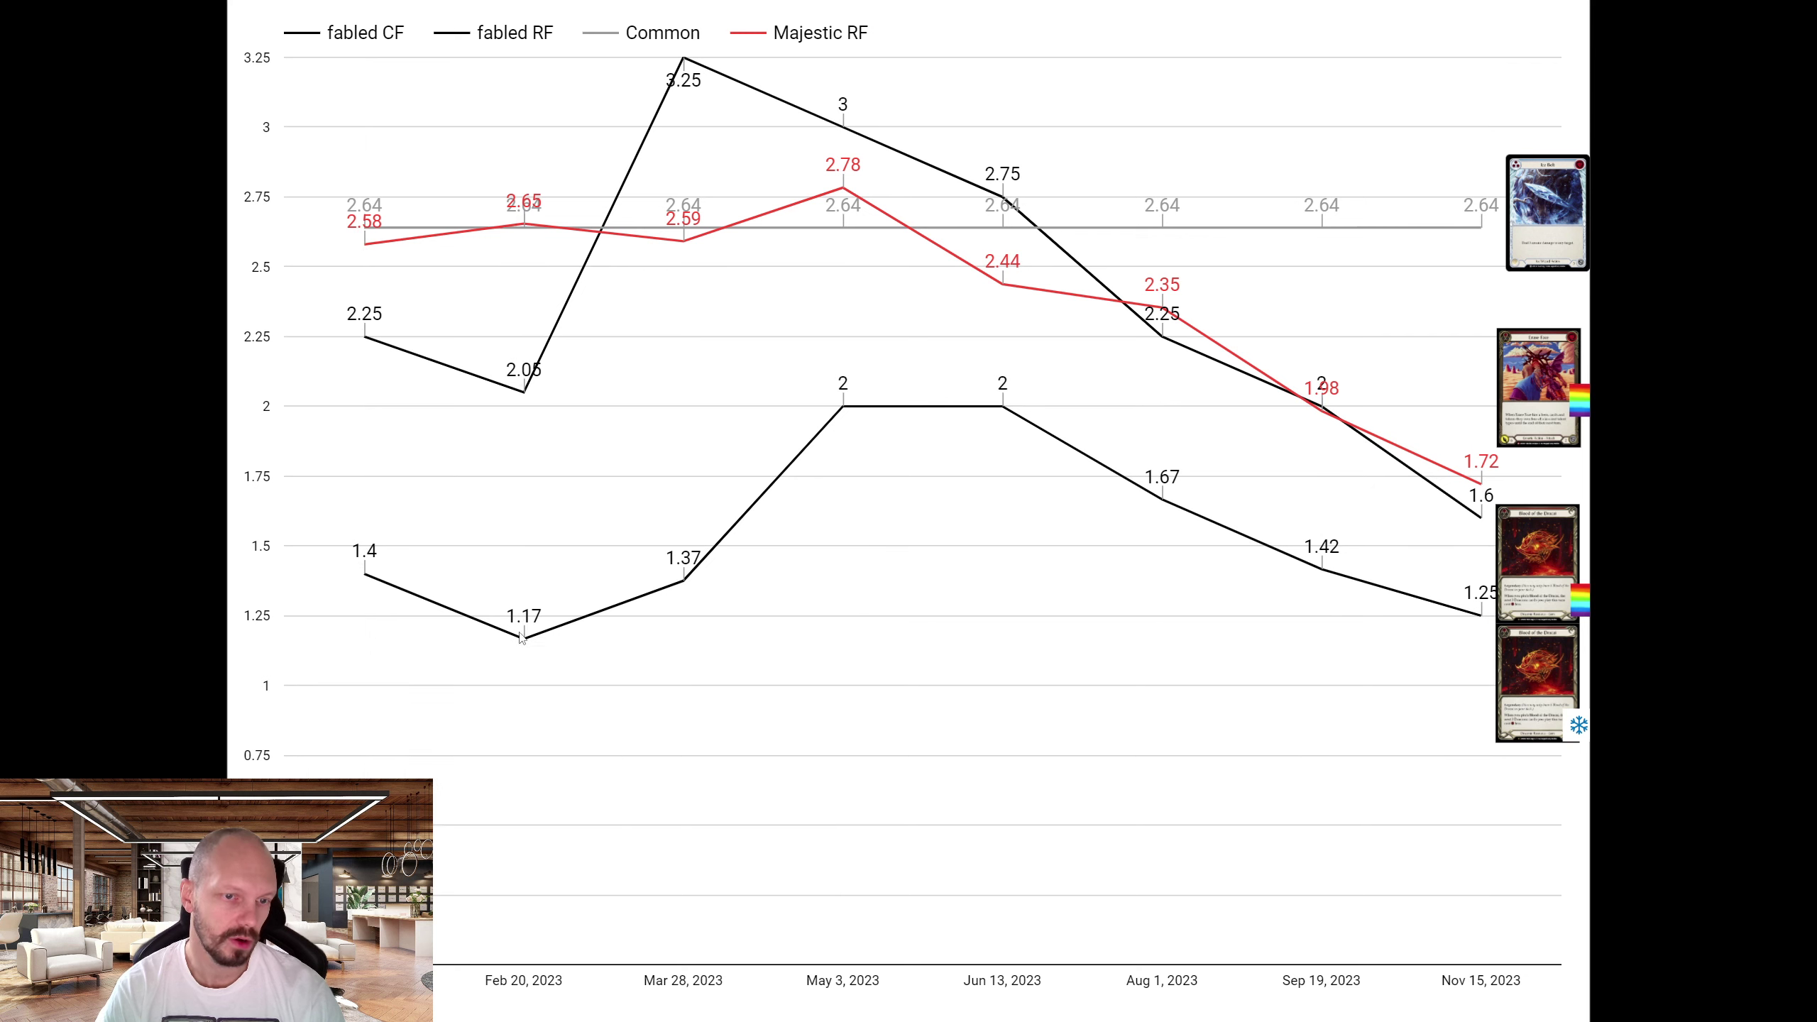
mouse_move(1481, 511)
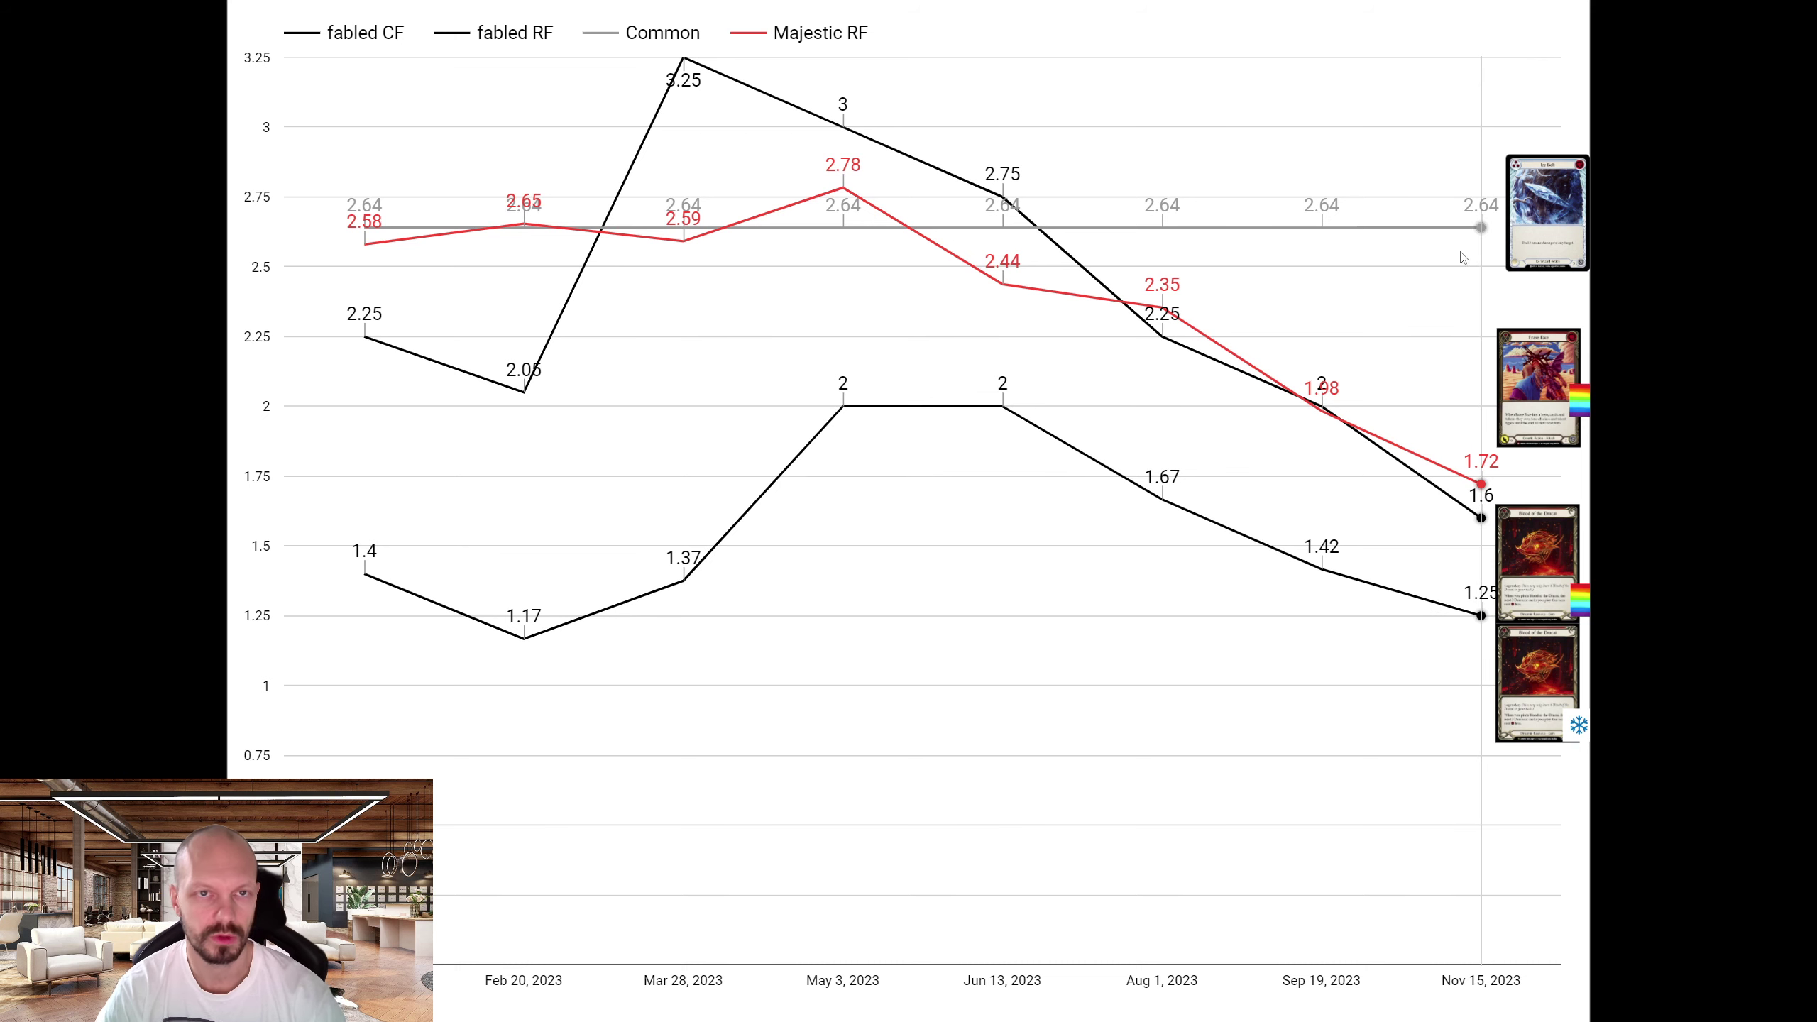
mouse_move(1485, 227)
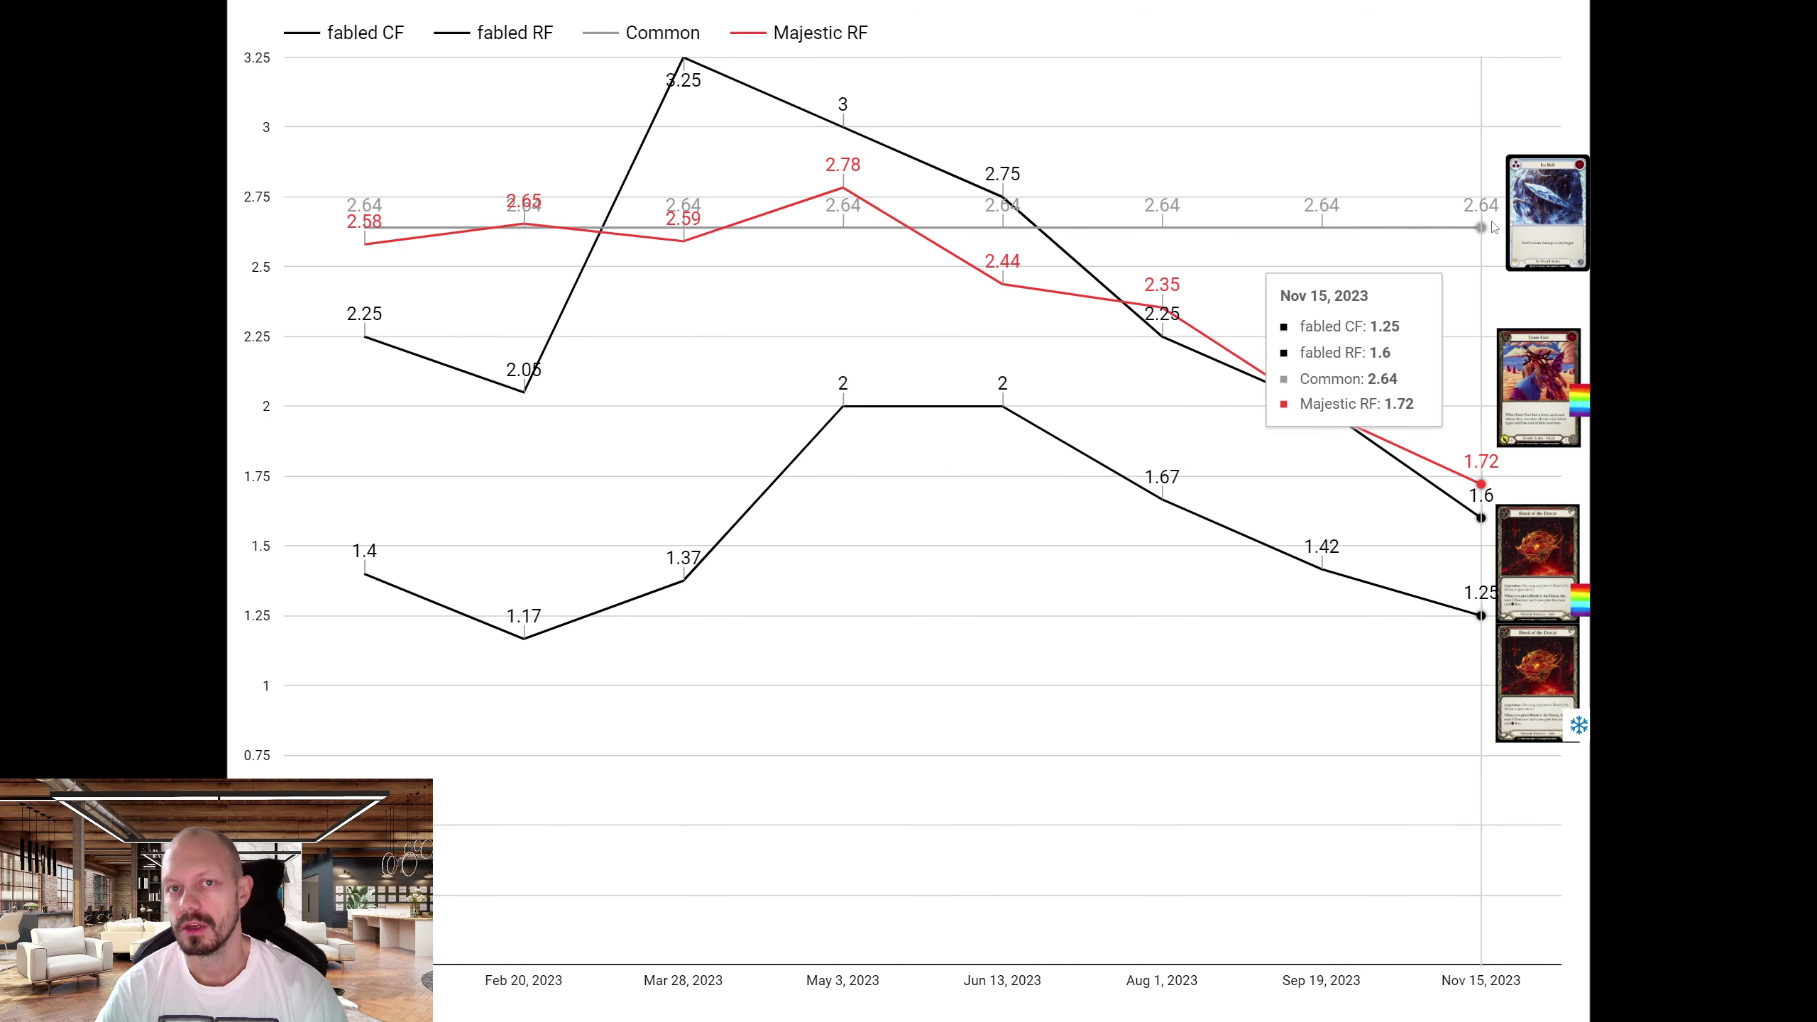
key(Escape)
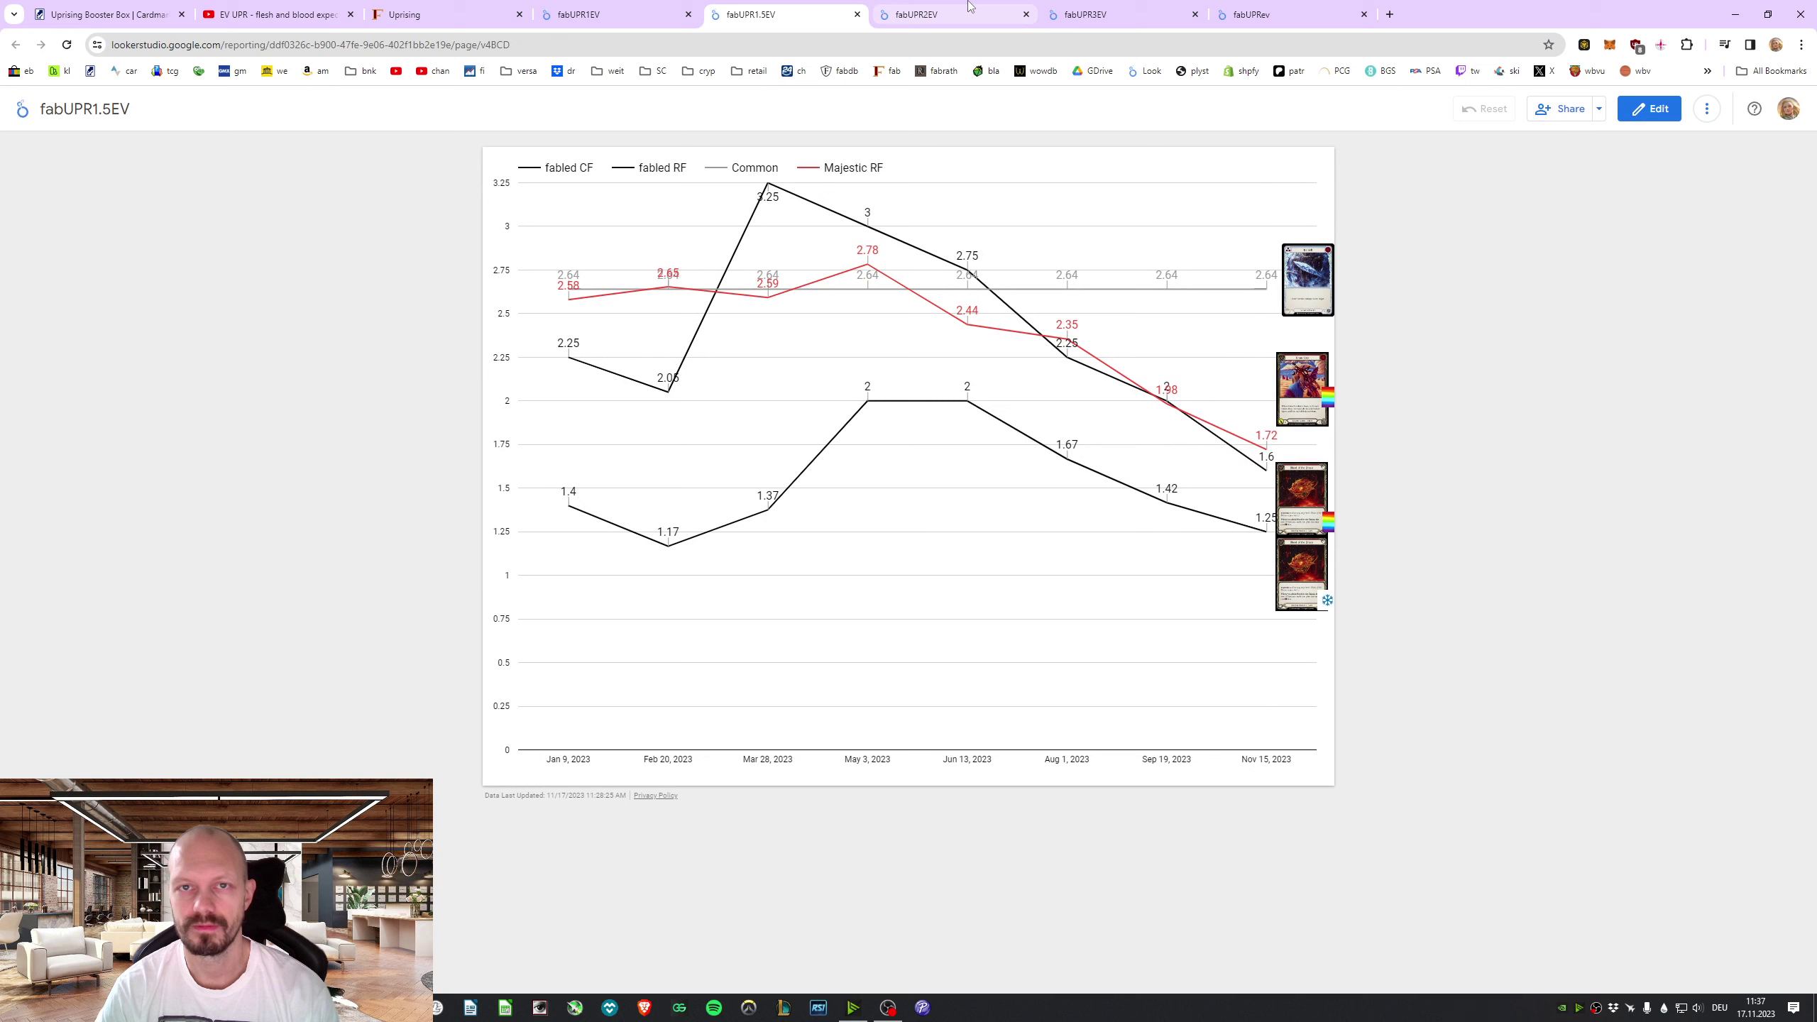
click(937, 14)
Present the fabUPR2EV Marvel and Majestic EV chart, both ending at 4.3 in November.
click(1707, 108)
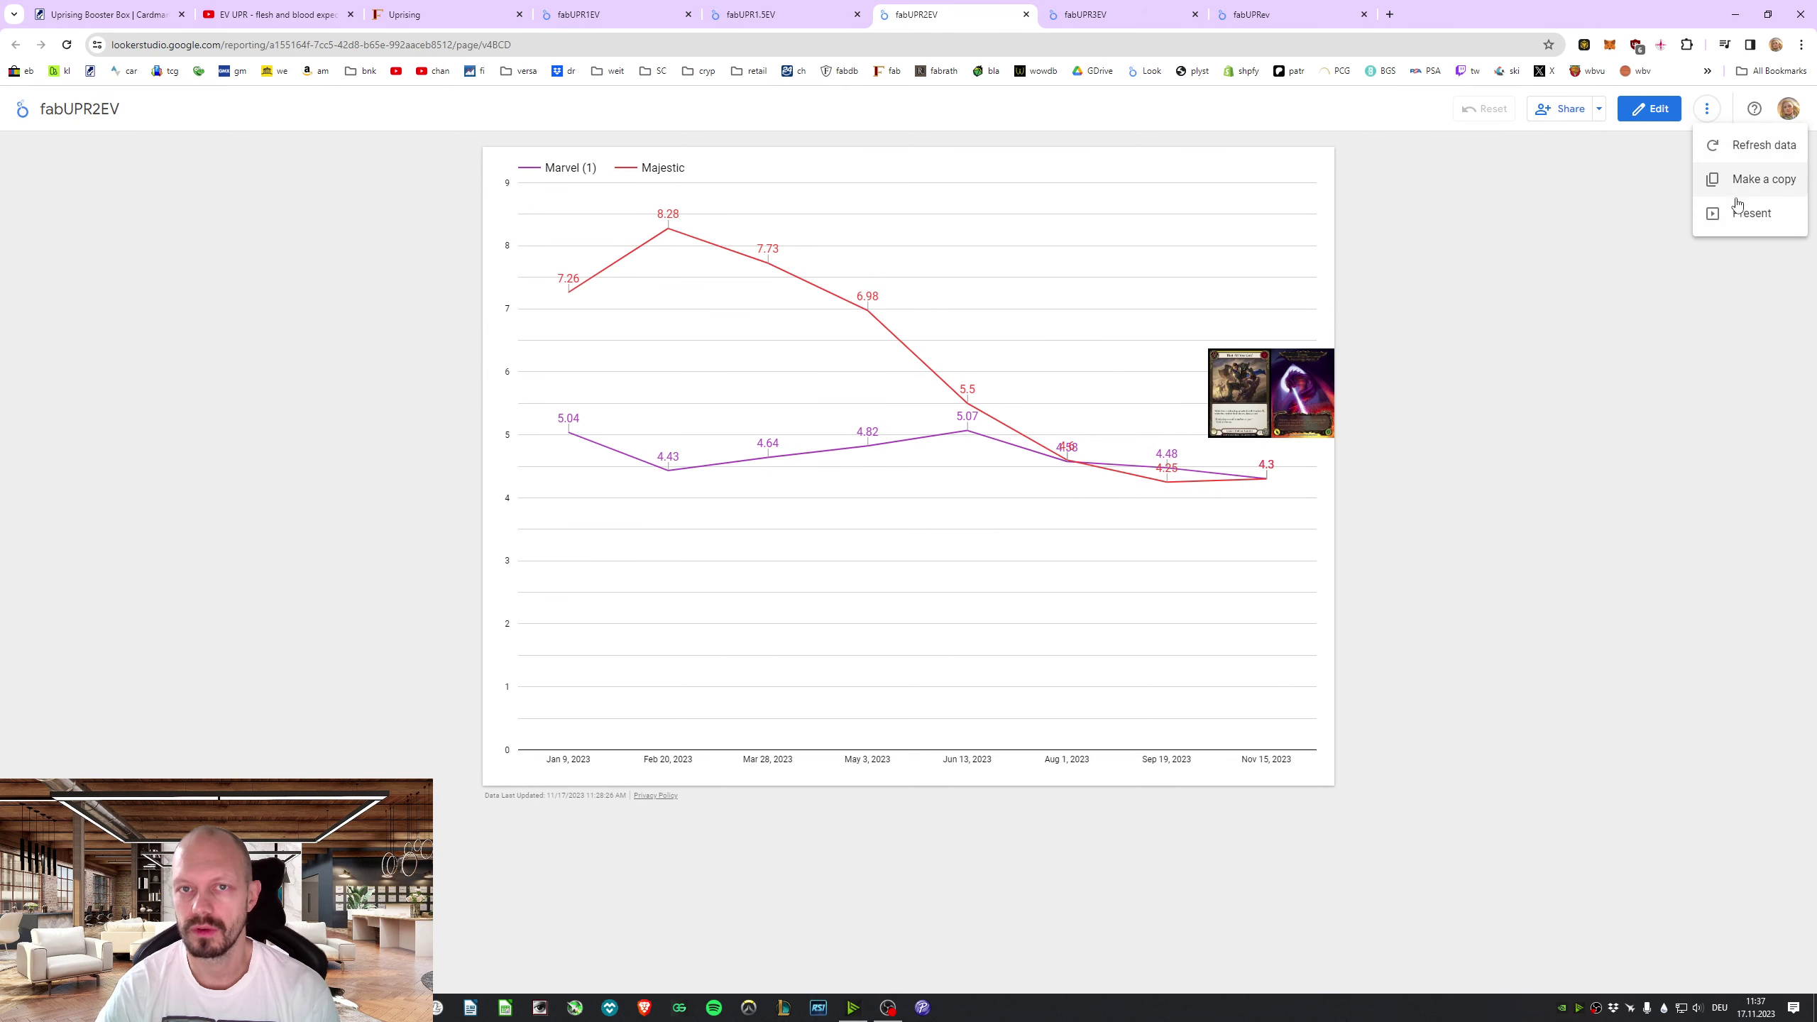
click(1743, 212)
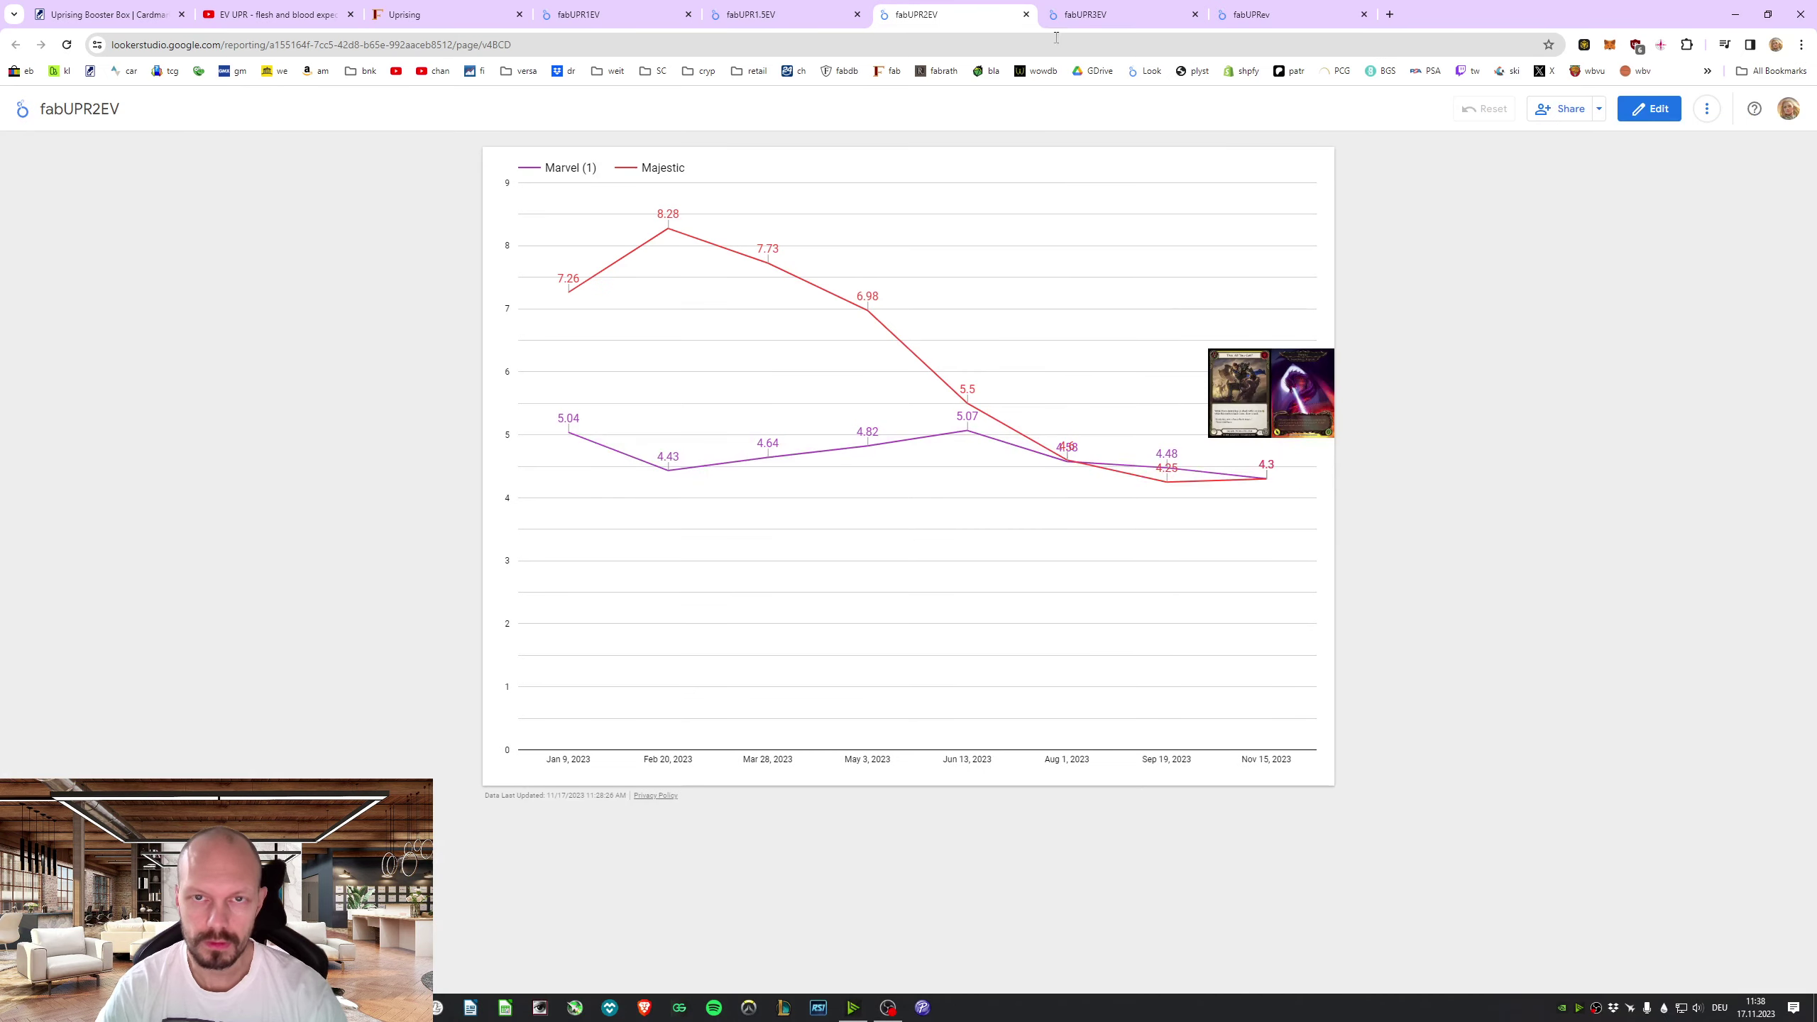
key(ctrl+Tab)
Present the fabUPR3EV legendary and Marvel EV chart full screen, then exit presentation.
click(1706, 109)
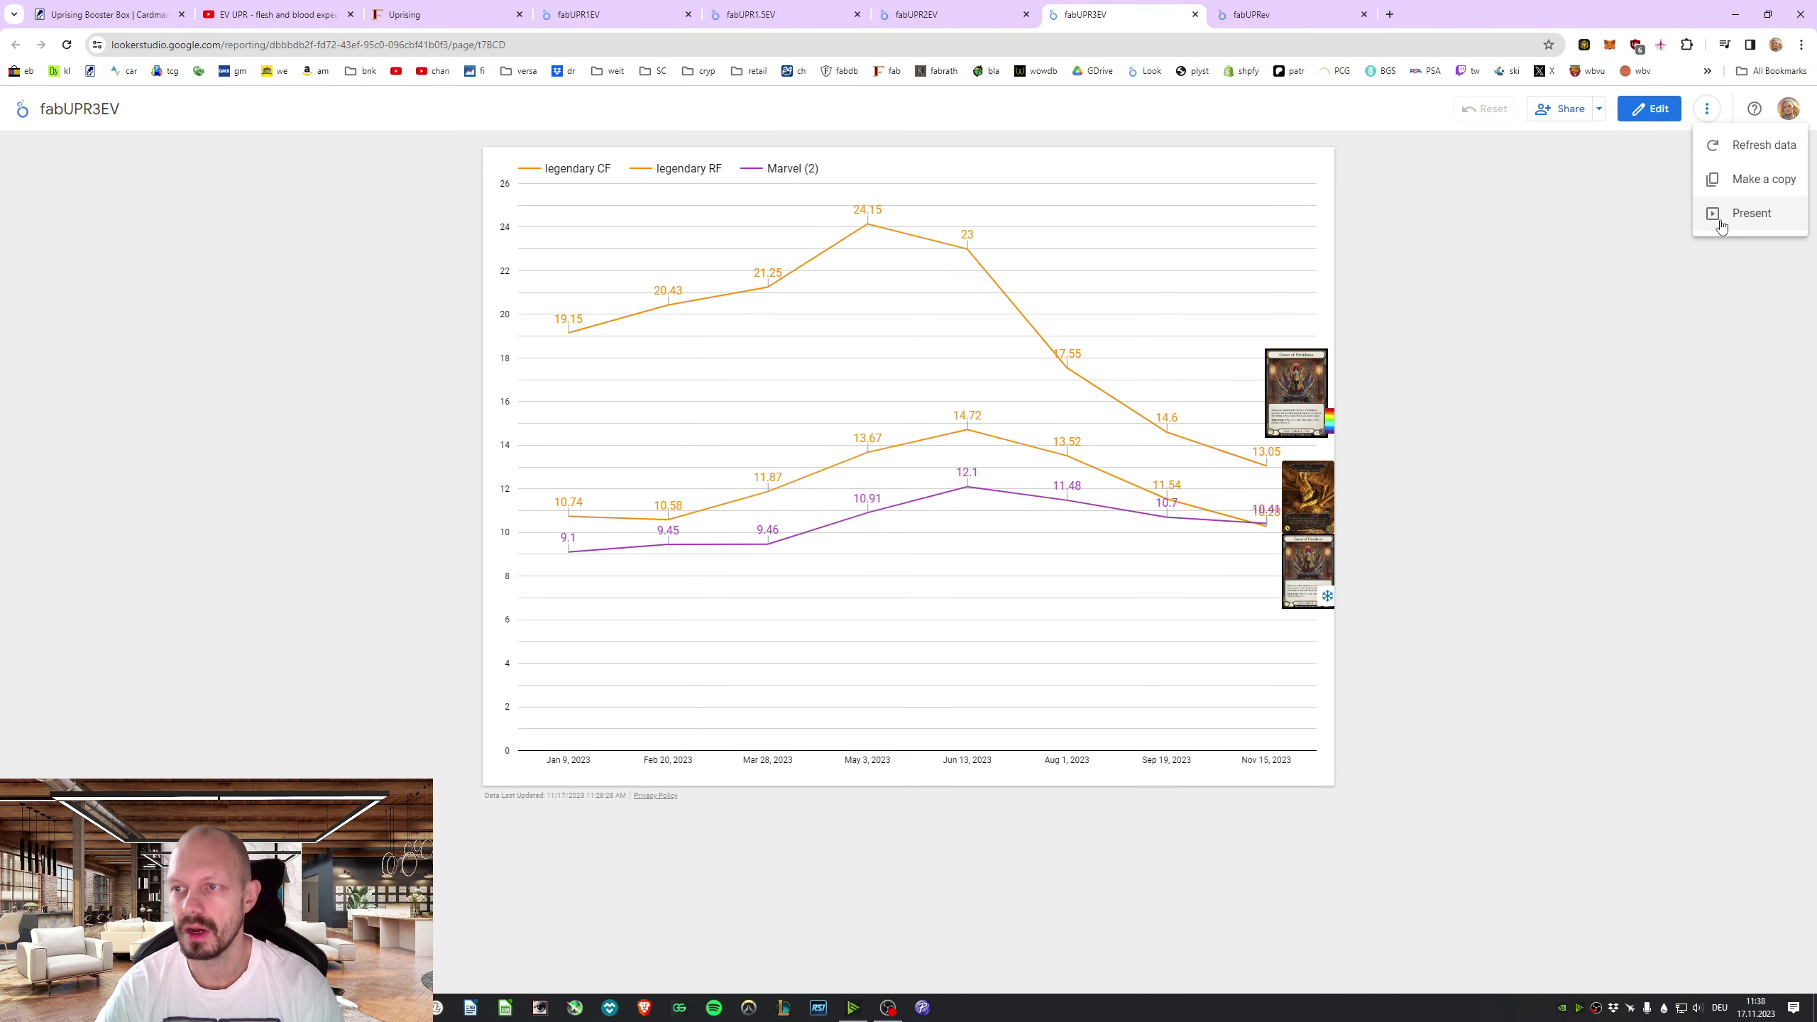
click(1717, 216)
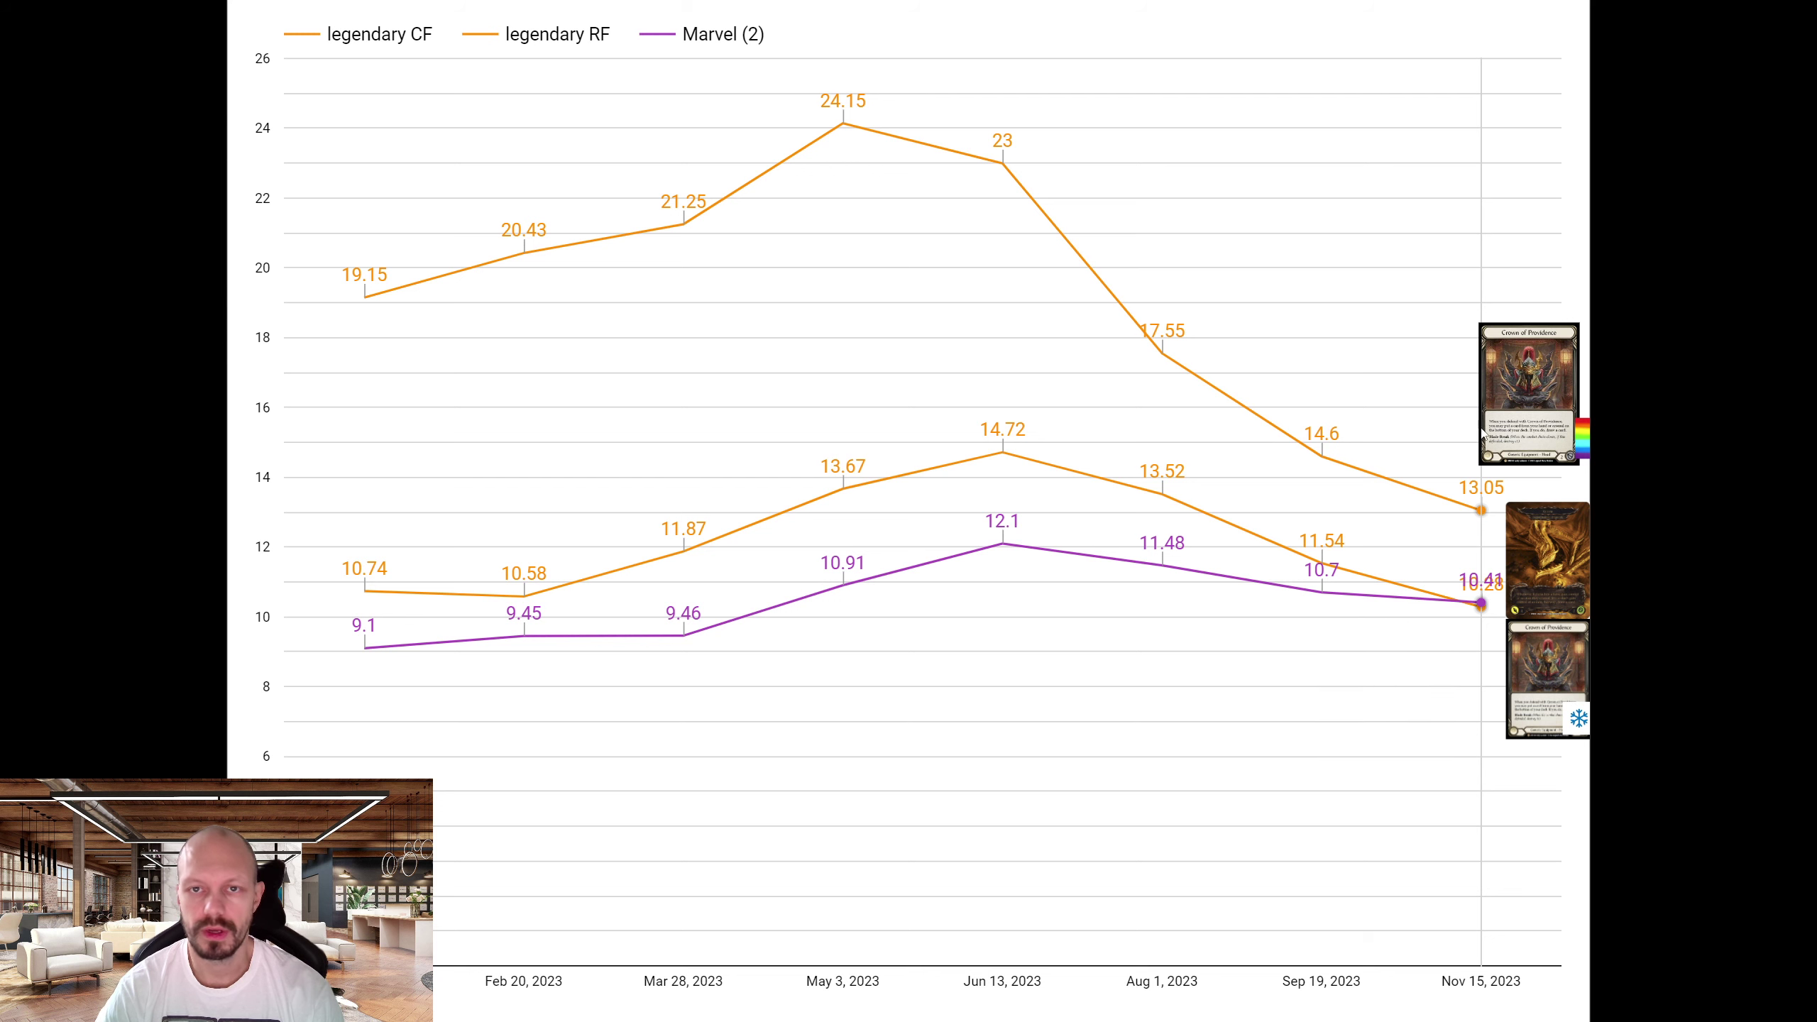
mouse_move(1480, 539)
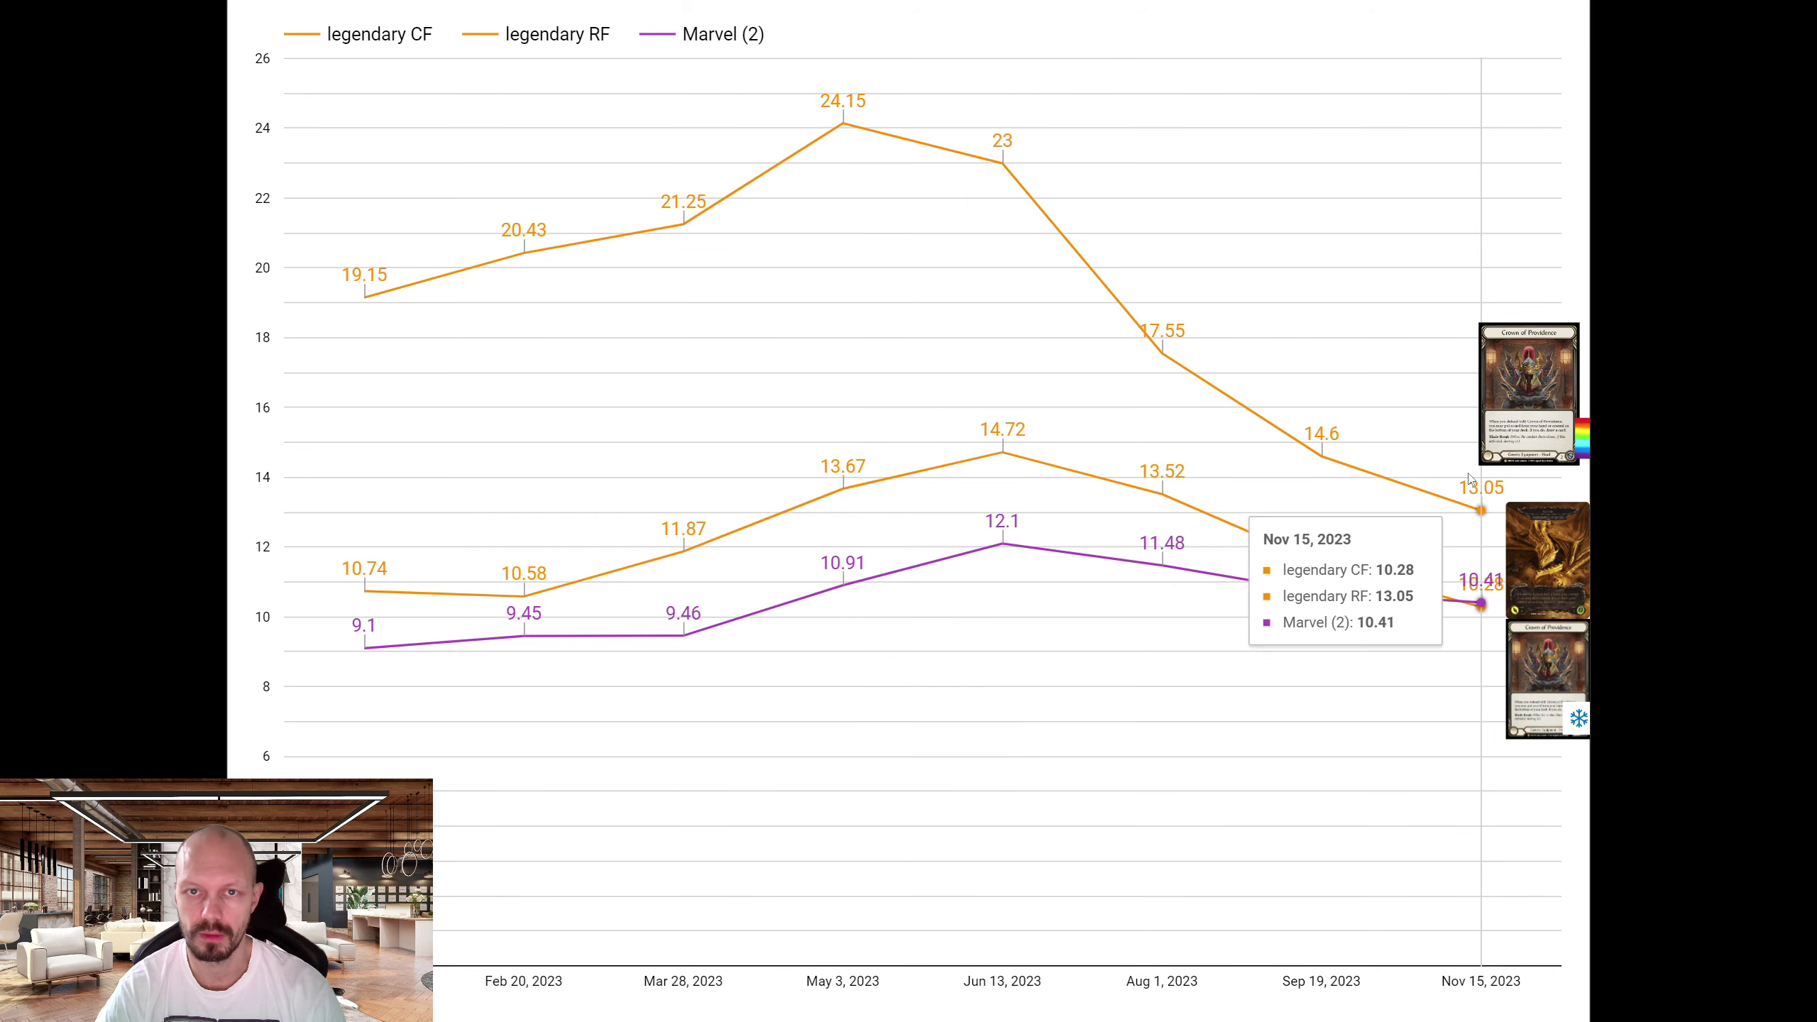
key(Escape)
click(1249, 15)
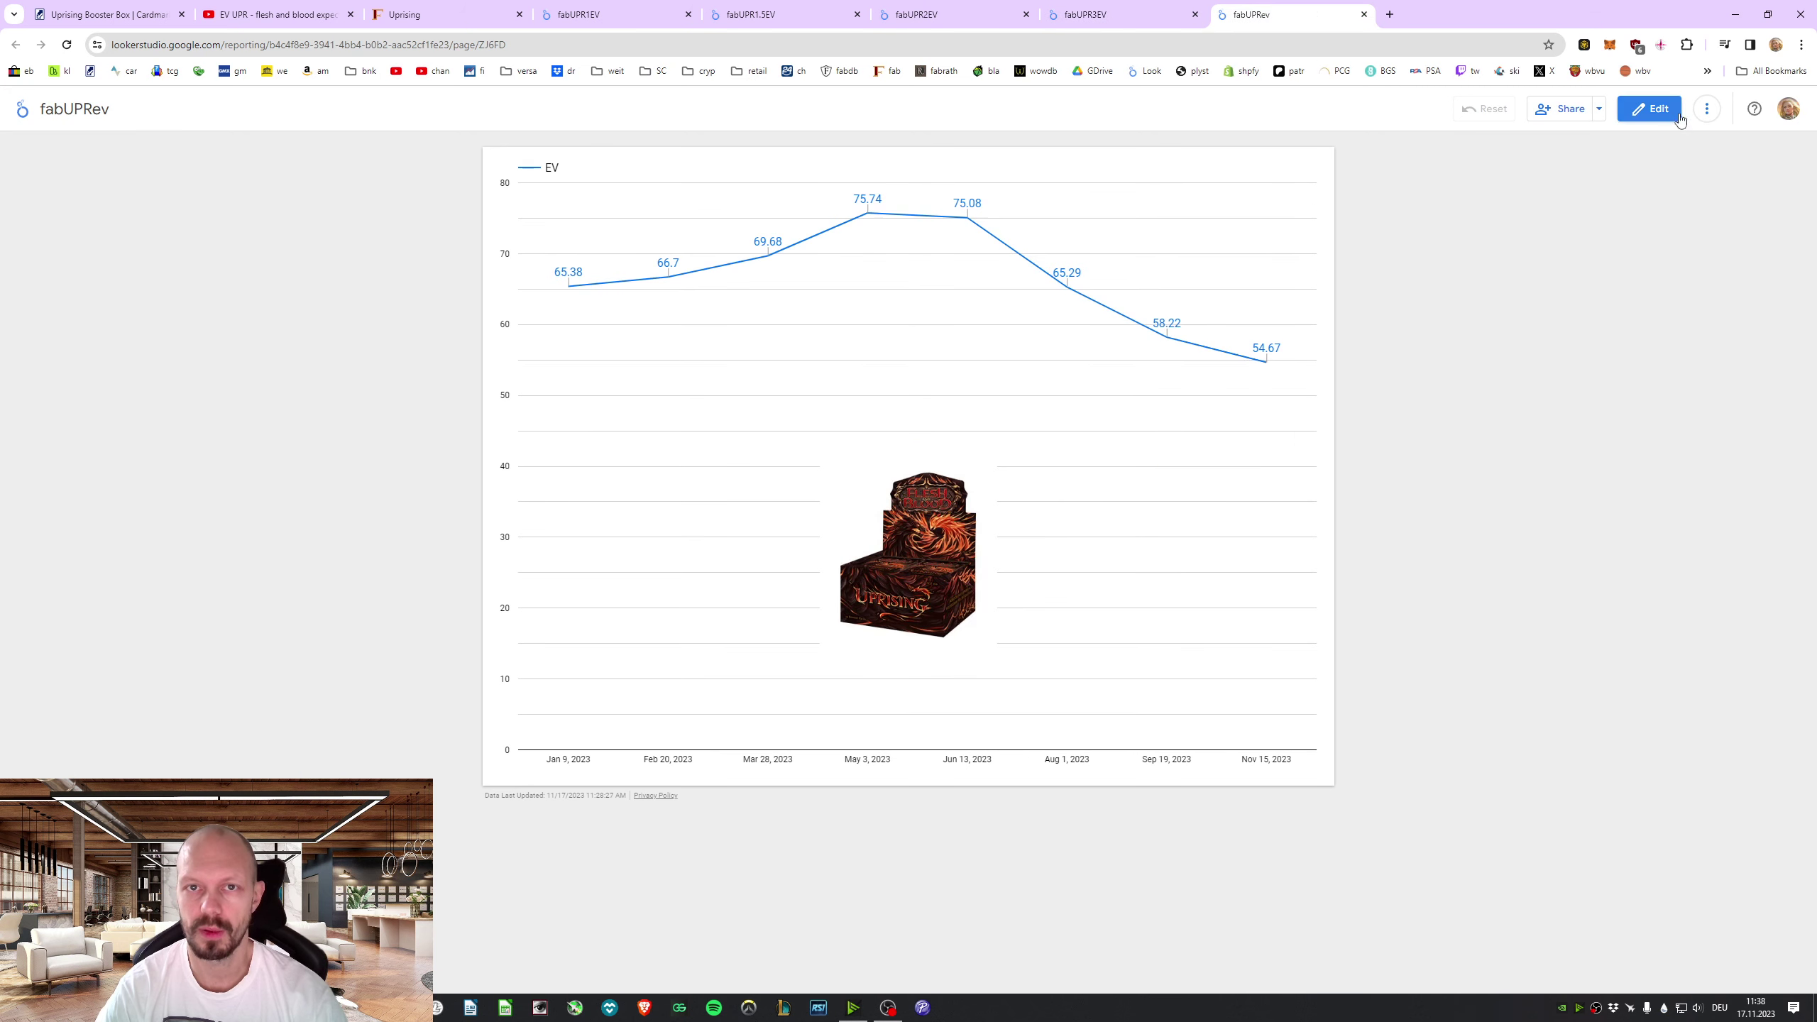
click(1706, 109)
click(1739, 213)
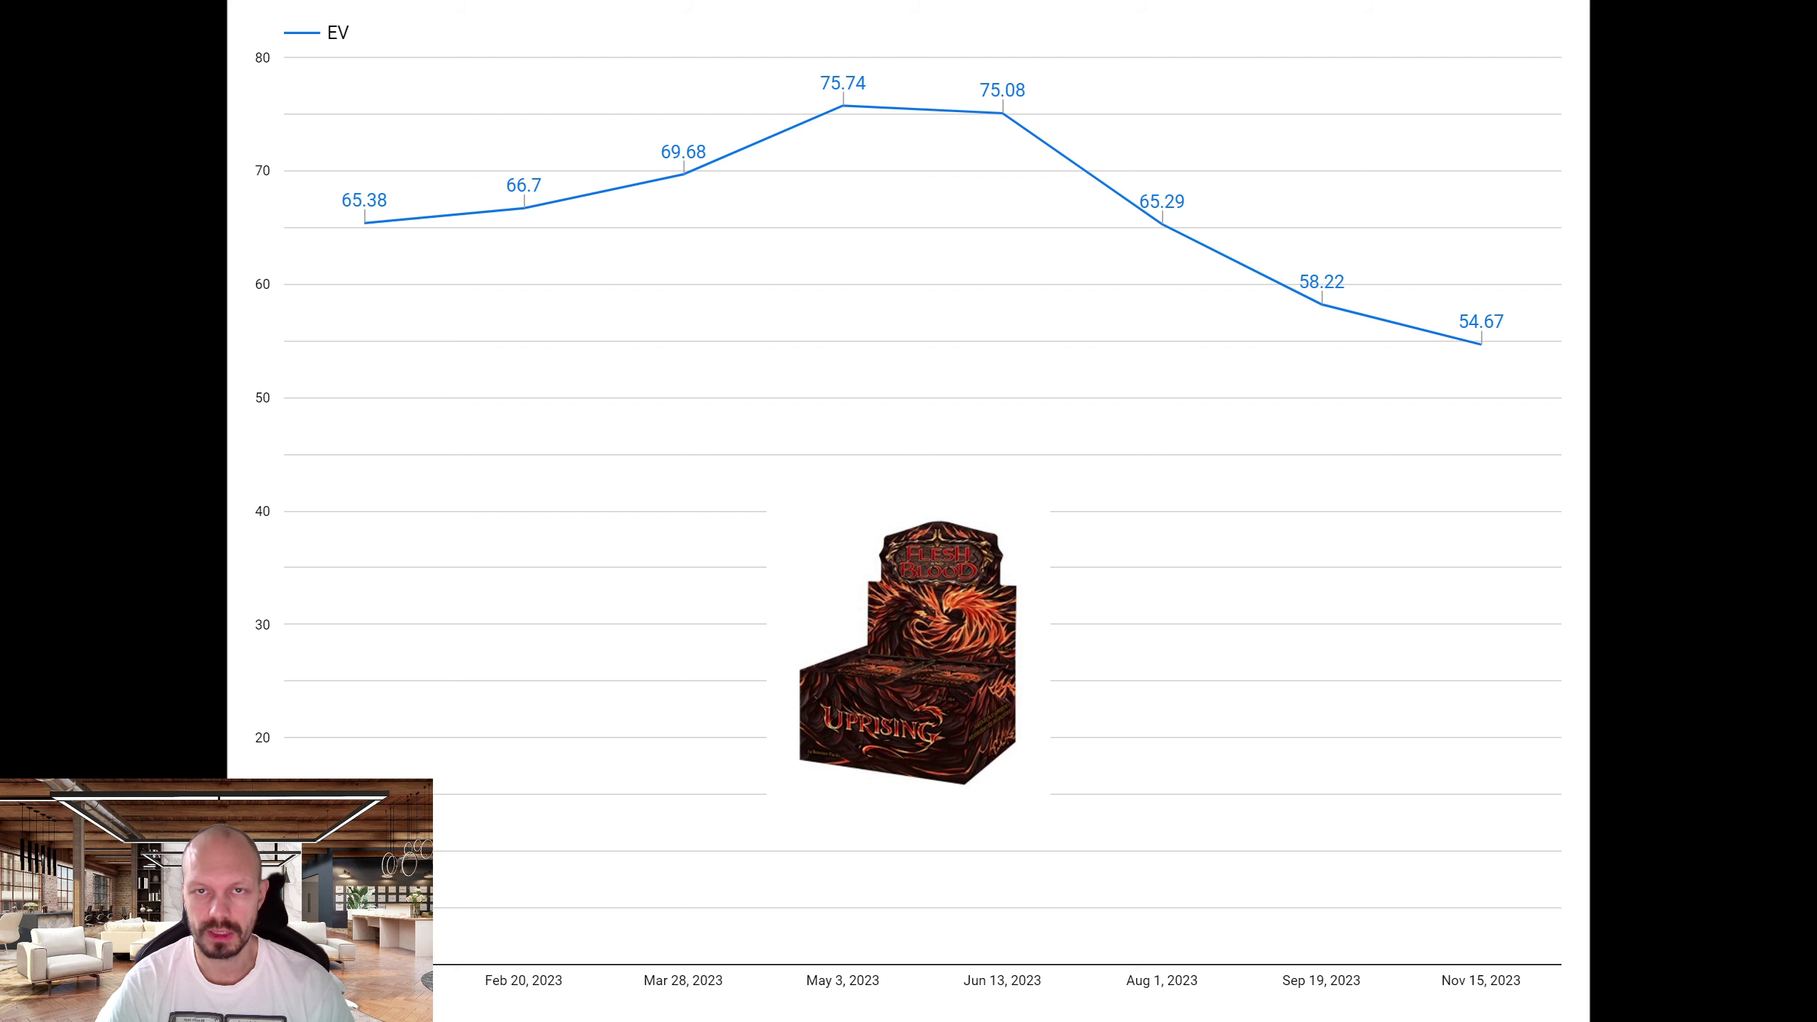
key(Escape)
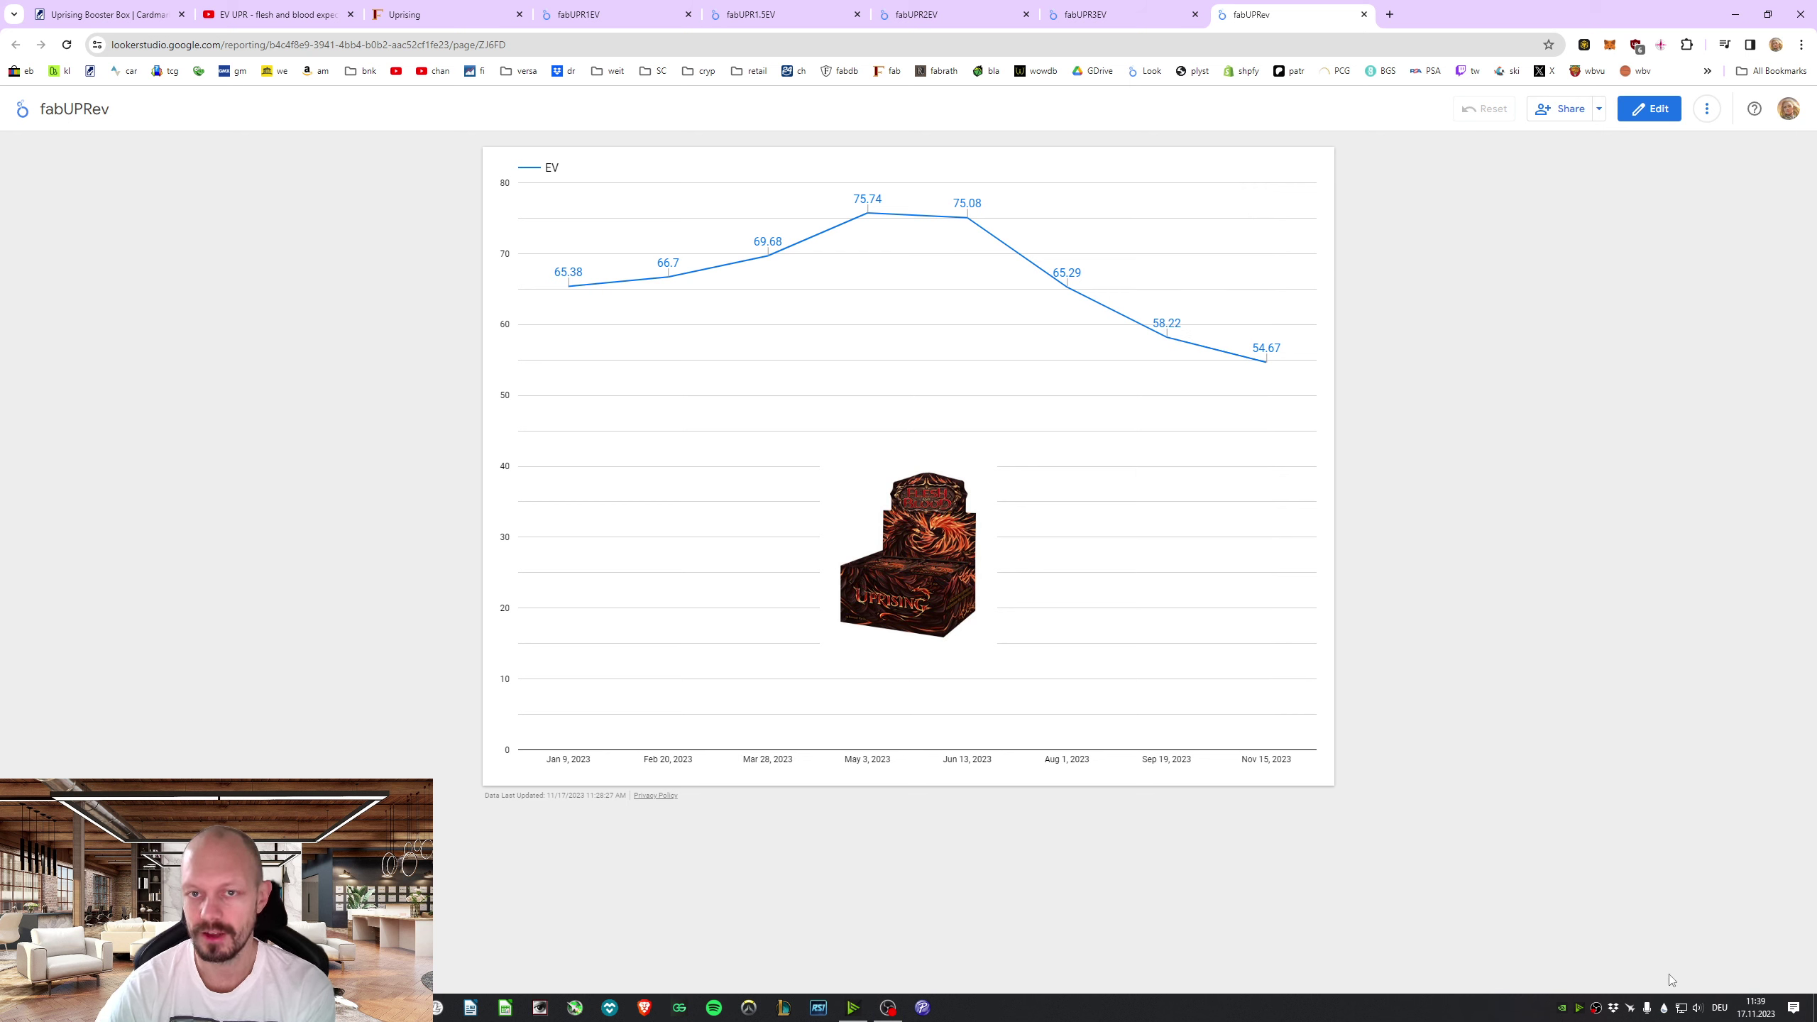
right_click(1596, 1008)
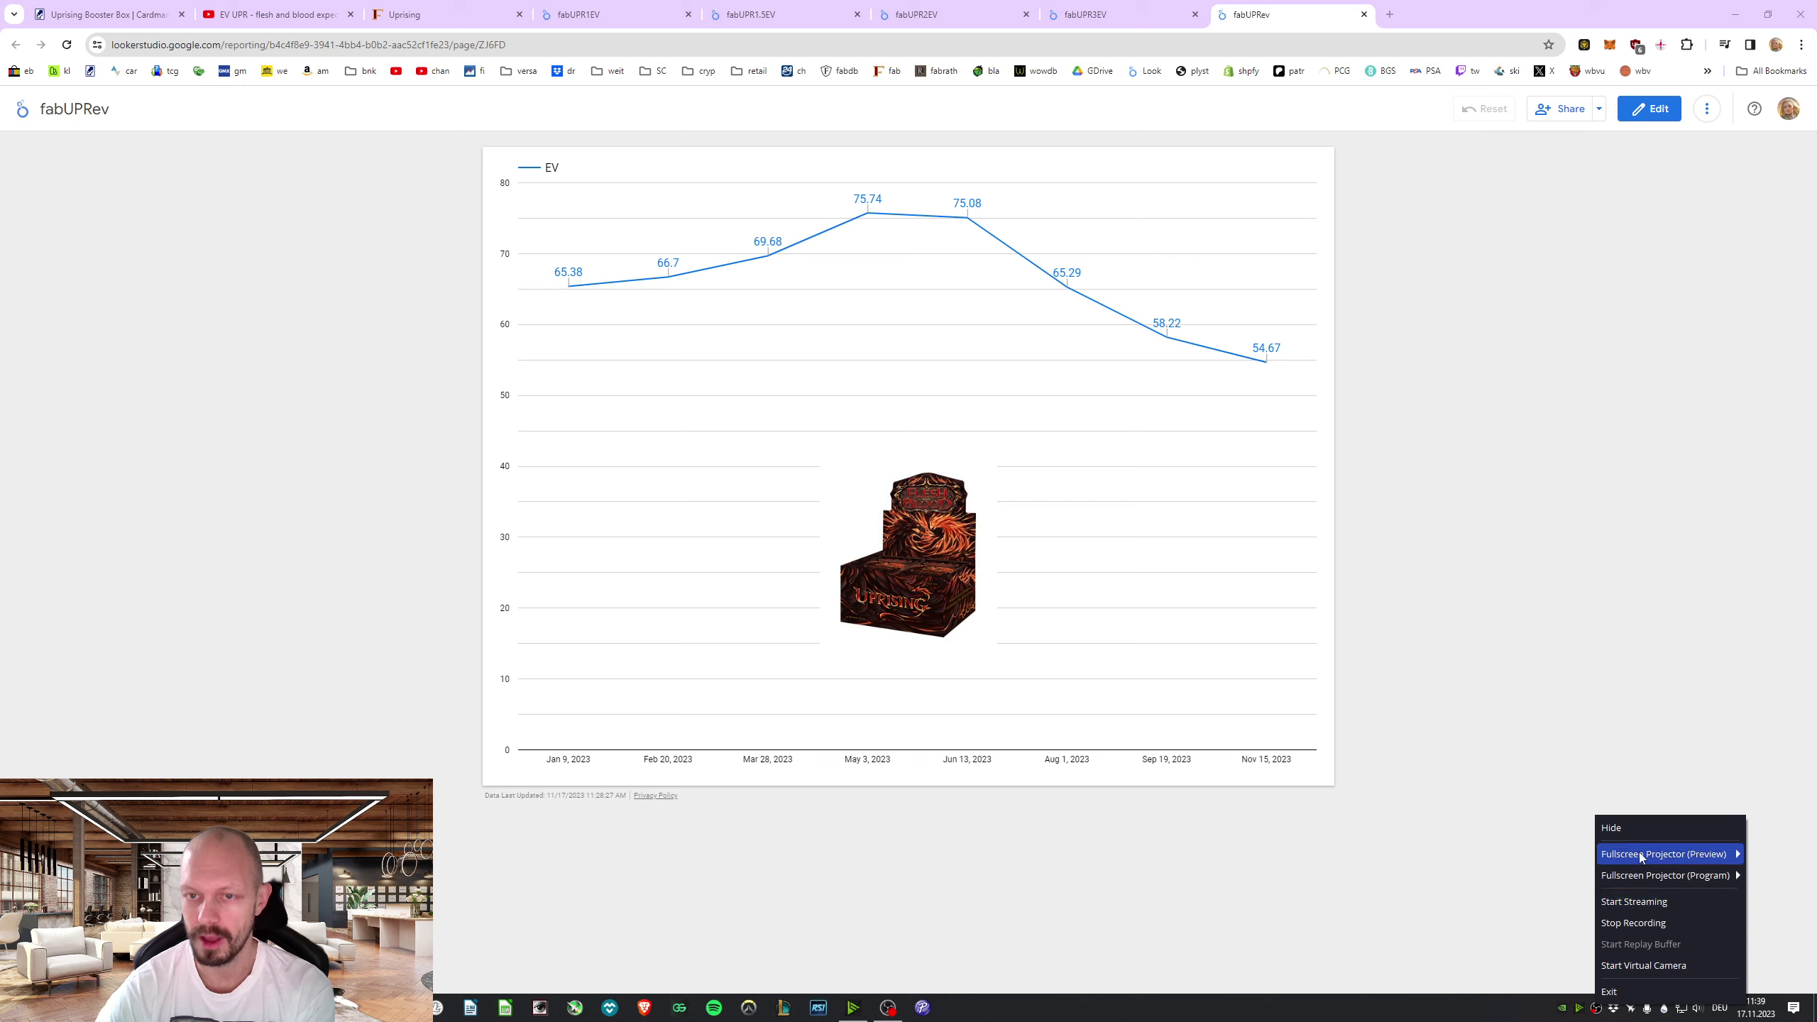